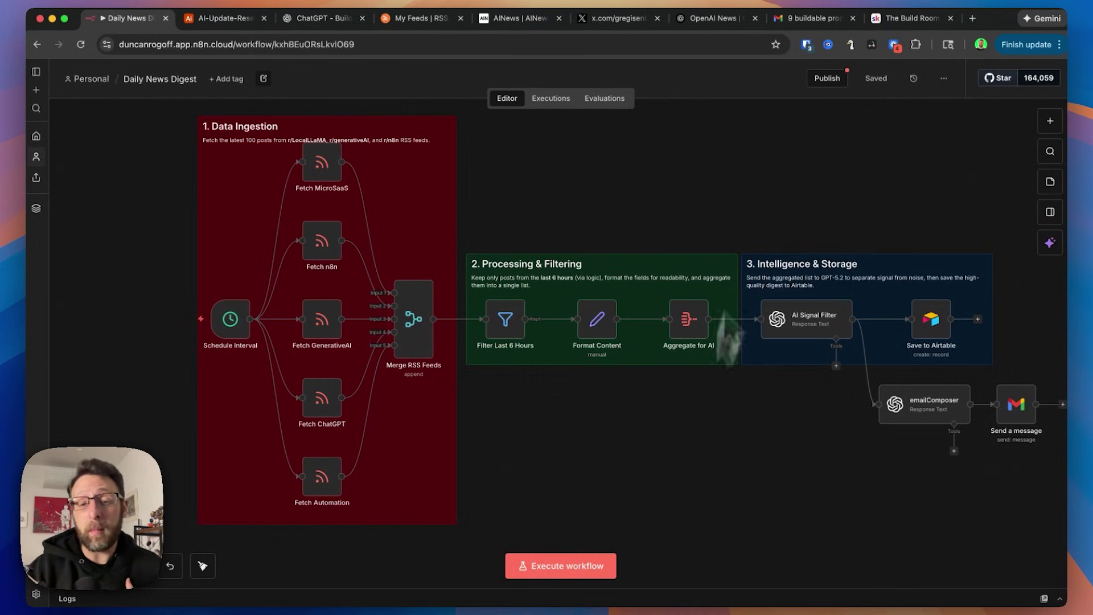
Scroll through the Gmail digest email of nine buildable product ideas, then return to the Daily News Digest workflow
click(812, 20)
scroll(588, 292, down, 10)
scroll(585, 292, down, 10)
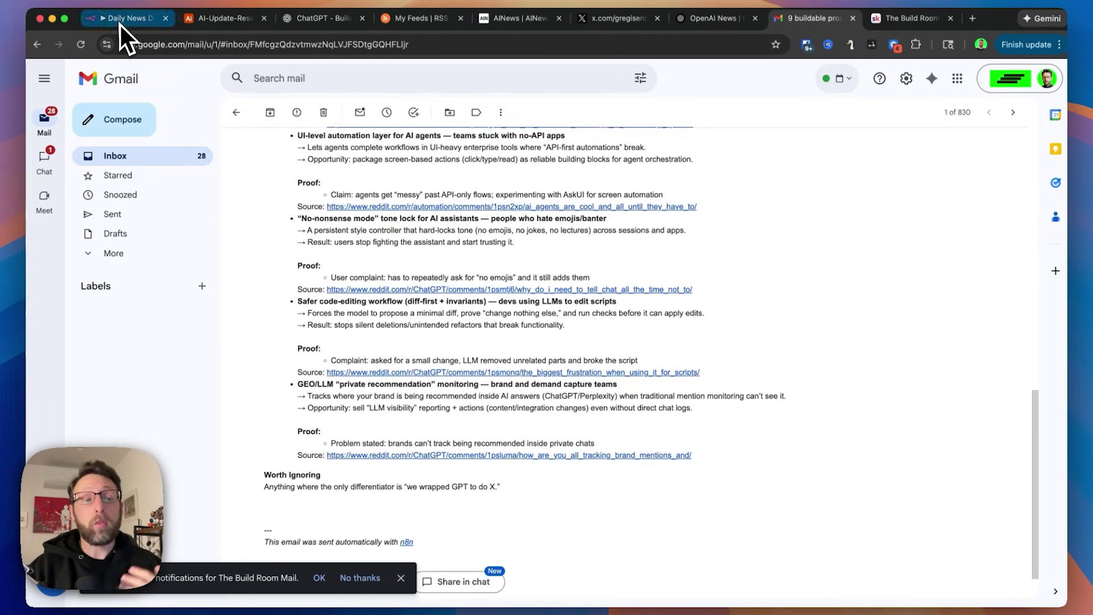
click(122, 19)
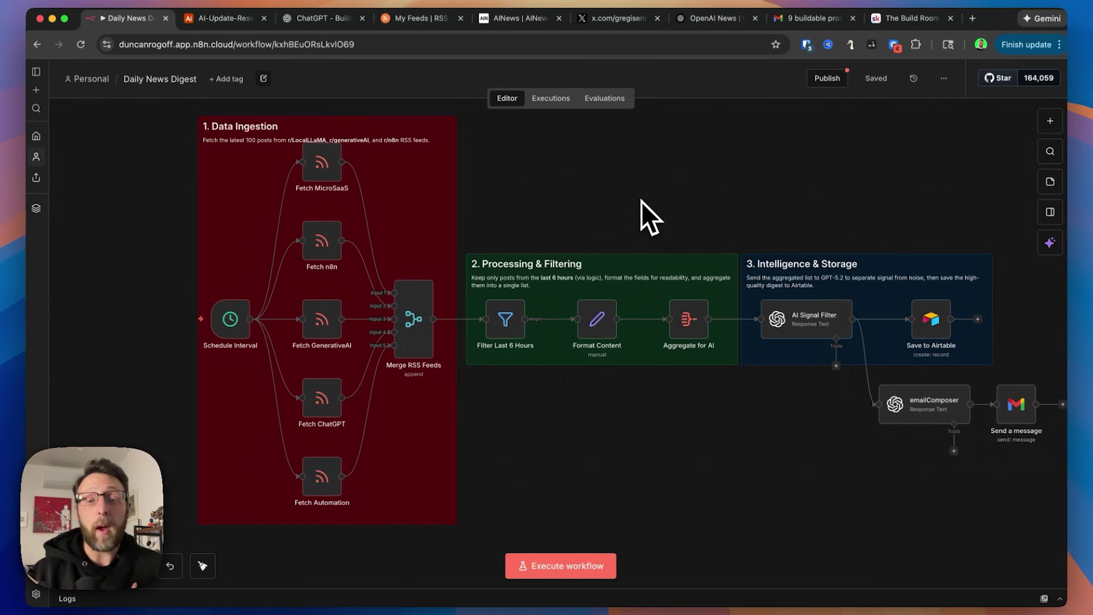
Glance at The Build Room+ About page on Skool, then go back to the Daily News Digest workflow
click(900, 22)
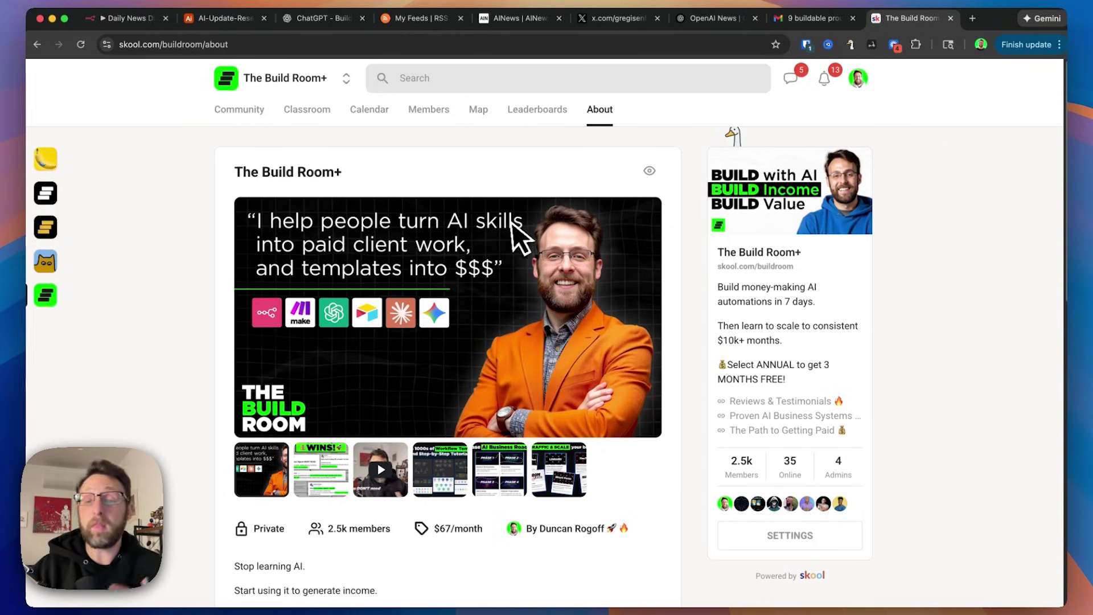
click(117, 19)
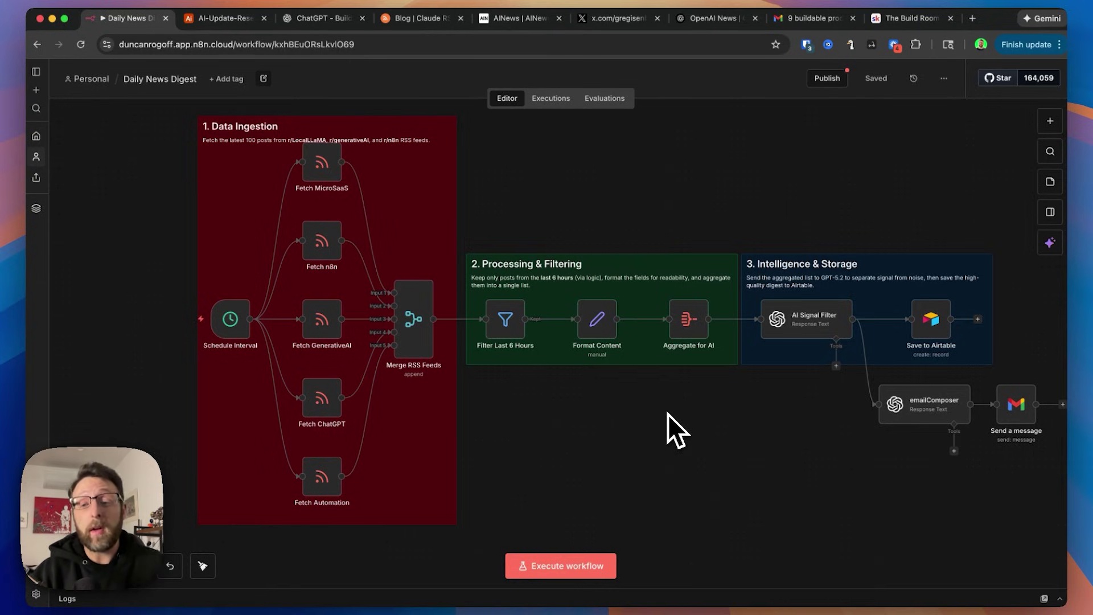
Switch from the workflow canvas to the Gmail tab with the '9 buildable product ideas' email
scroll(668, 415, right, 5)
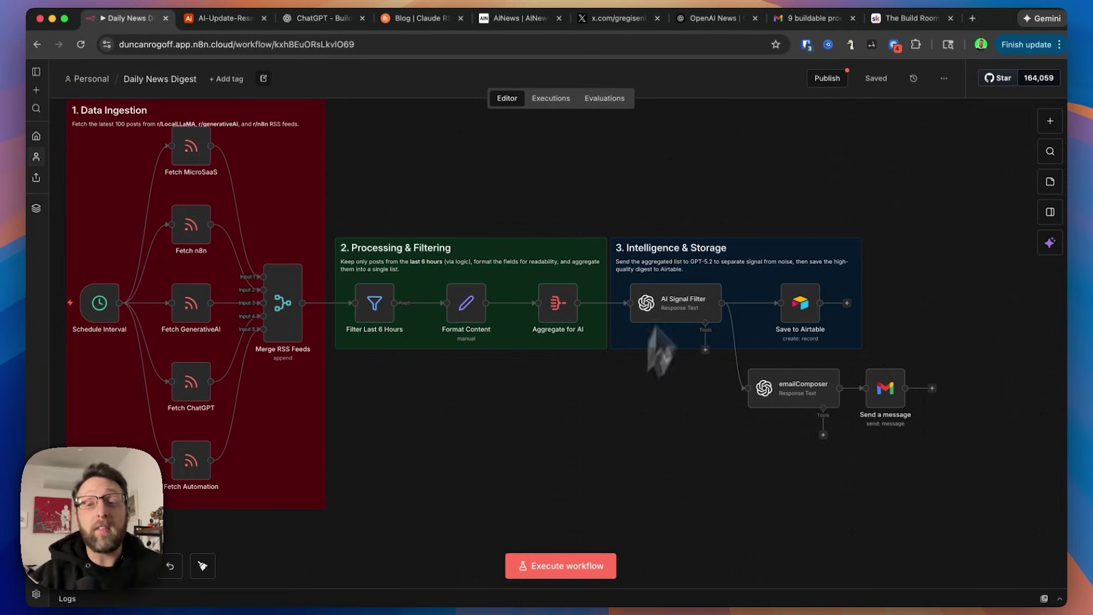
click(809, 22)
Read through the product-ideas email body, then return to the Daily News Digest workflow
scroll(592, 317, up, 10)
scroll(591, 317, down, 3)
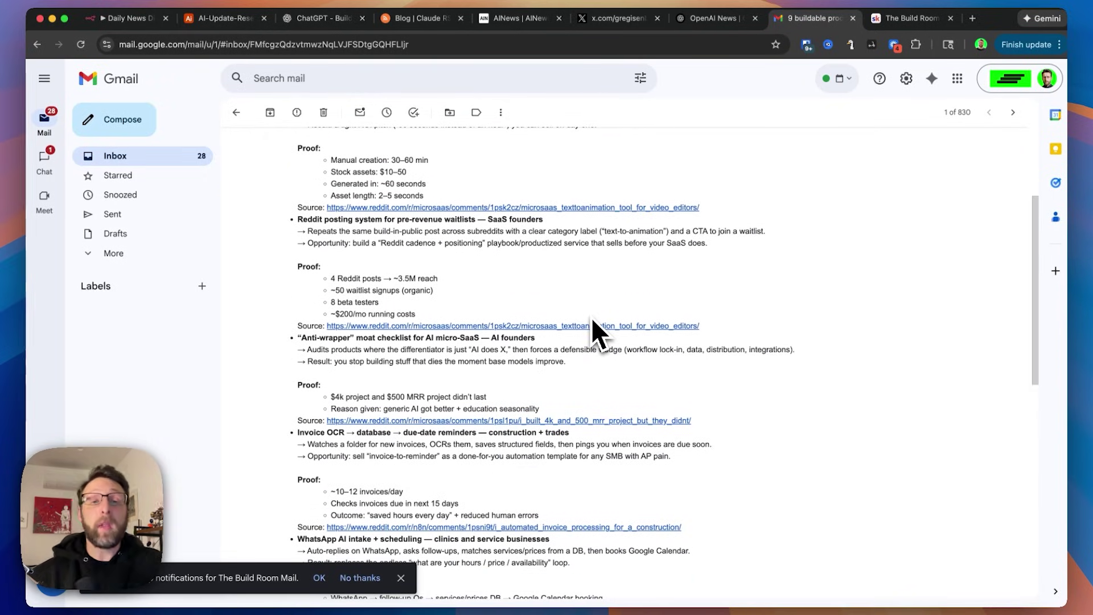
scroll(591, 317, down, 4)
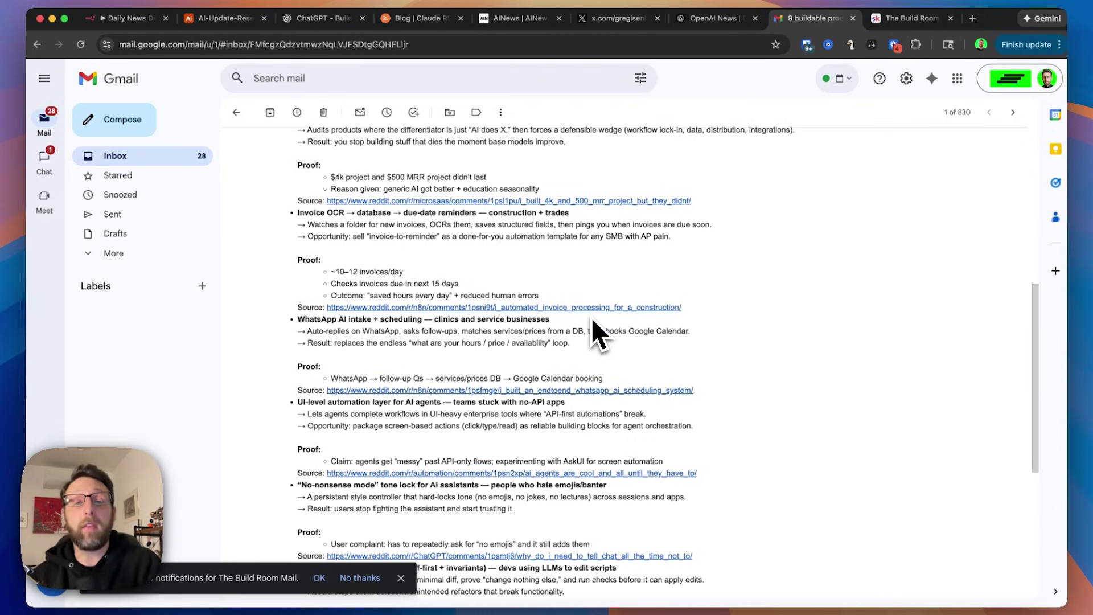
click(118, 28)
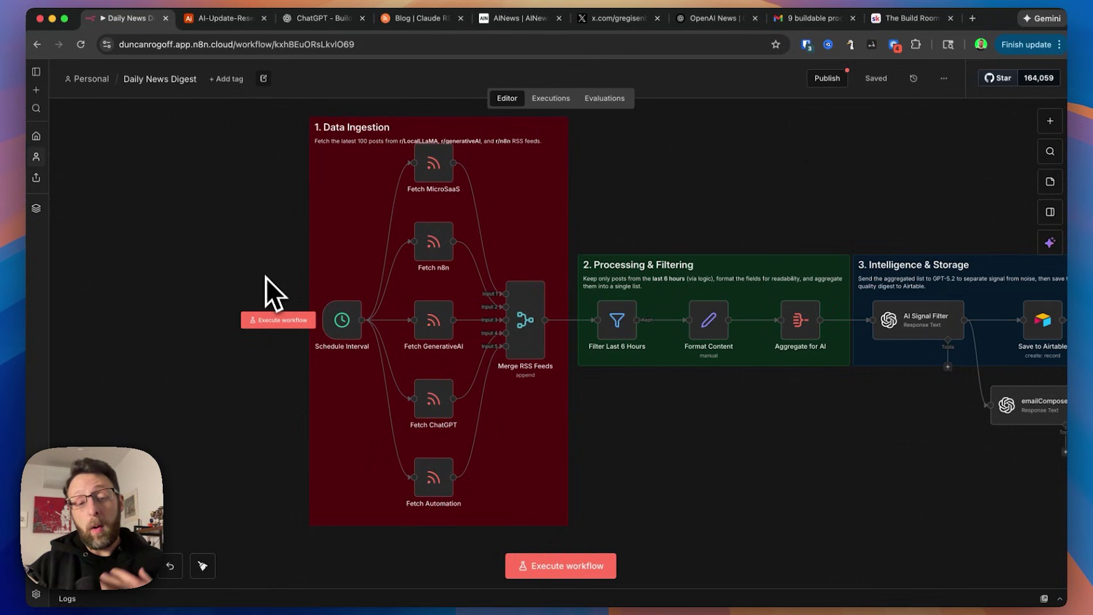
Execute the workflow from its trigger and confirm Schedule Interval stays at every 1 day at 6am
click(272, 318)
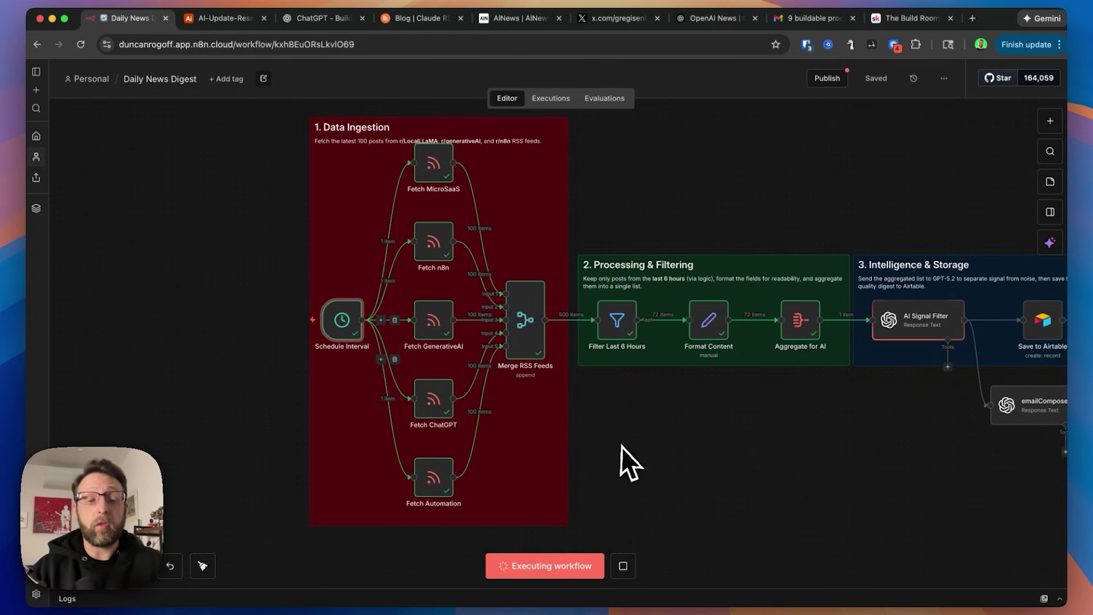
scroll(682, 450, down, 2)
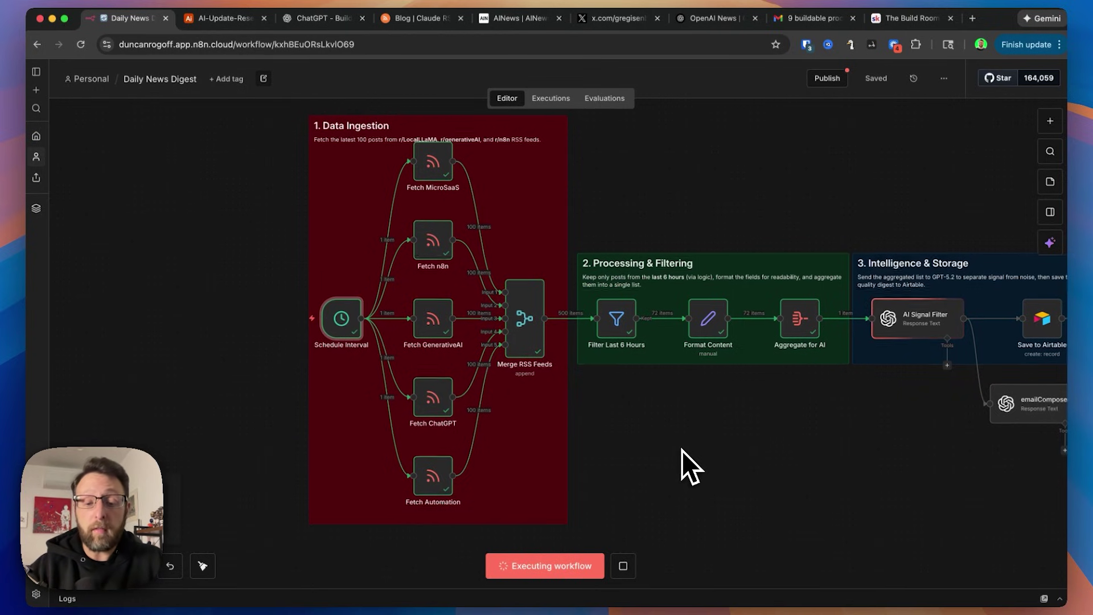
key(Tab)
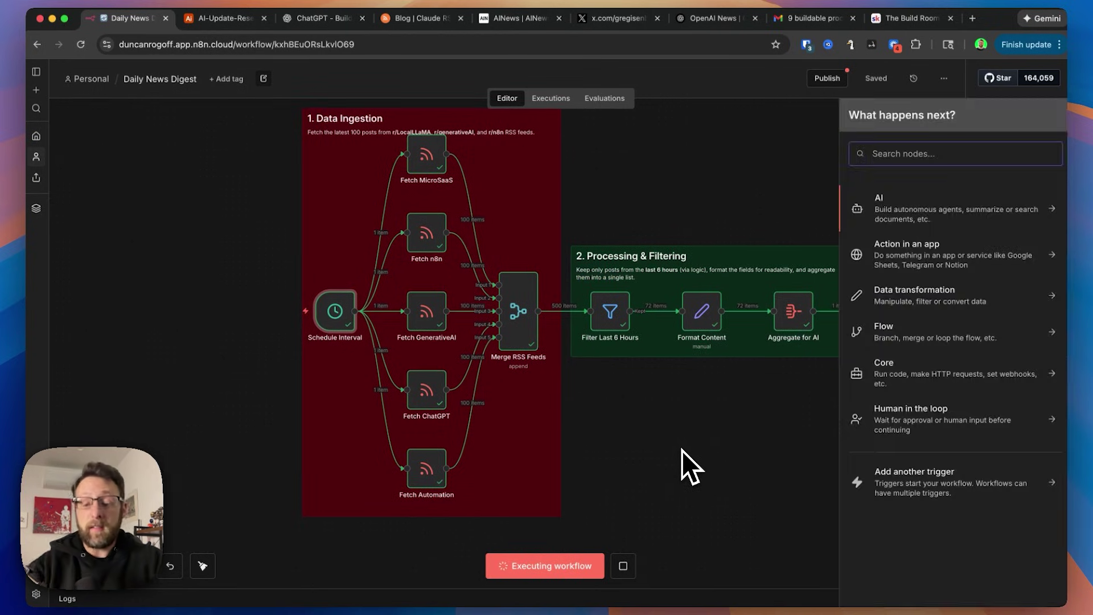
text(schedu)
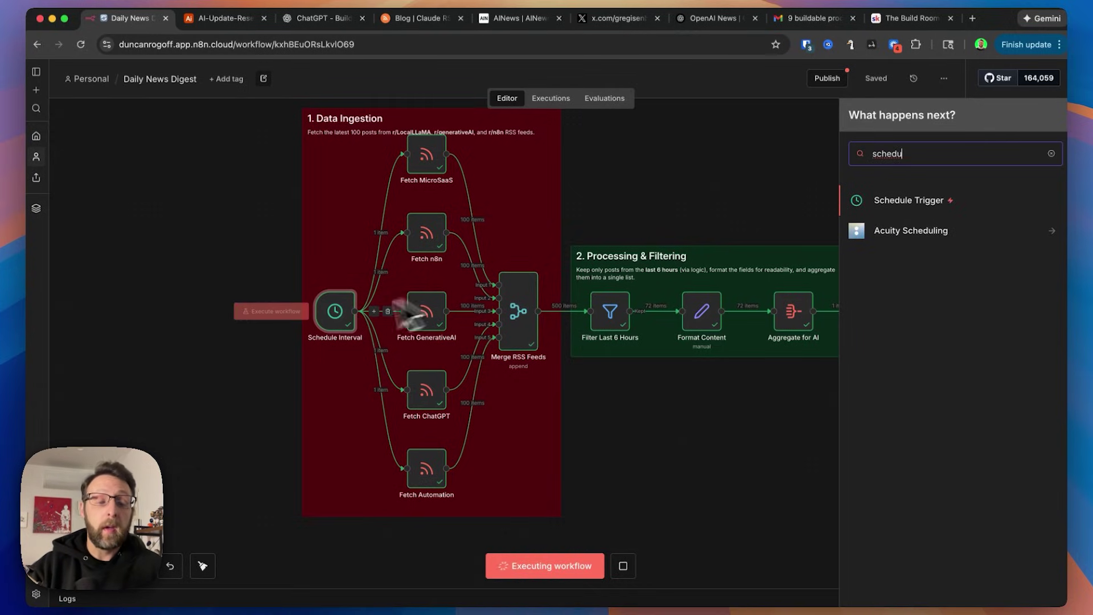
double_click(342, 334)
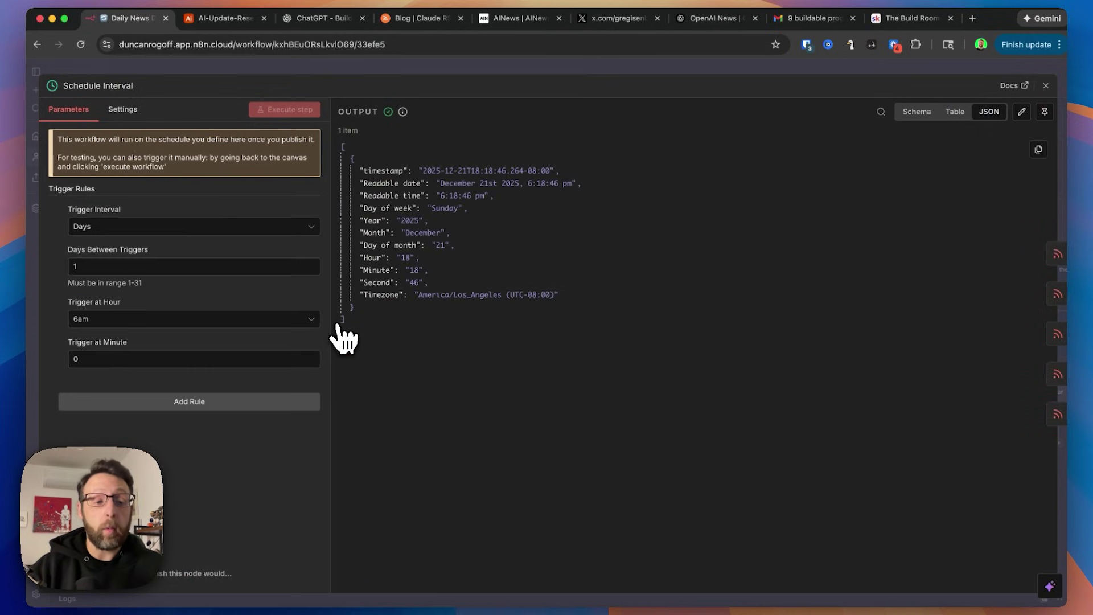
click(161, 228)
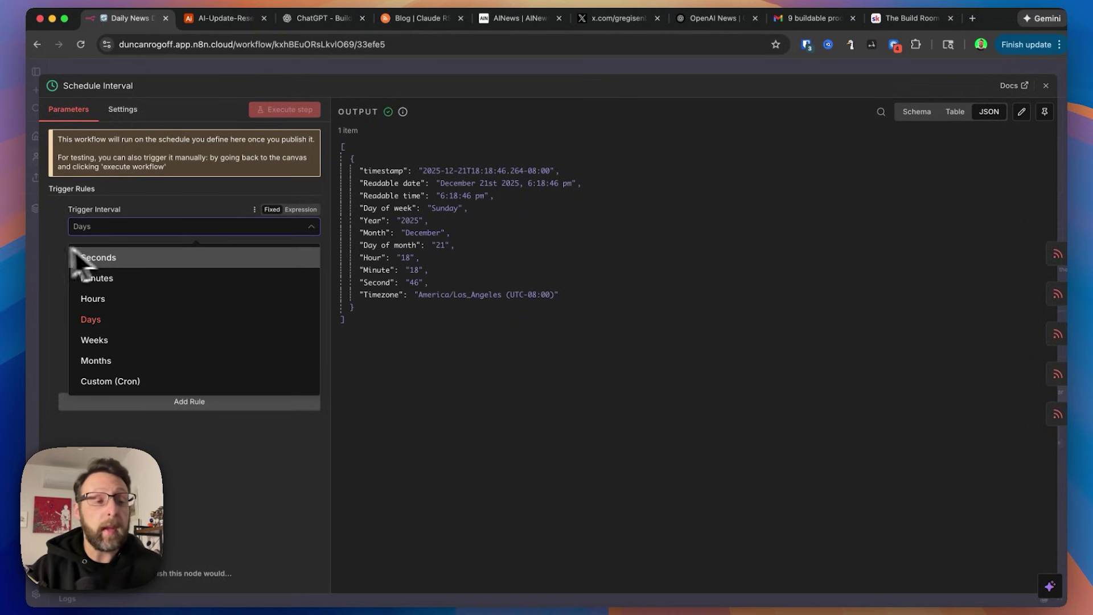
click(42, 247)
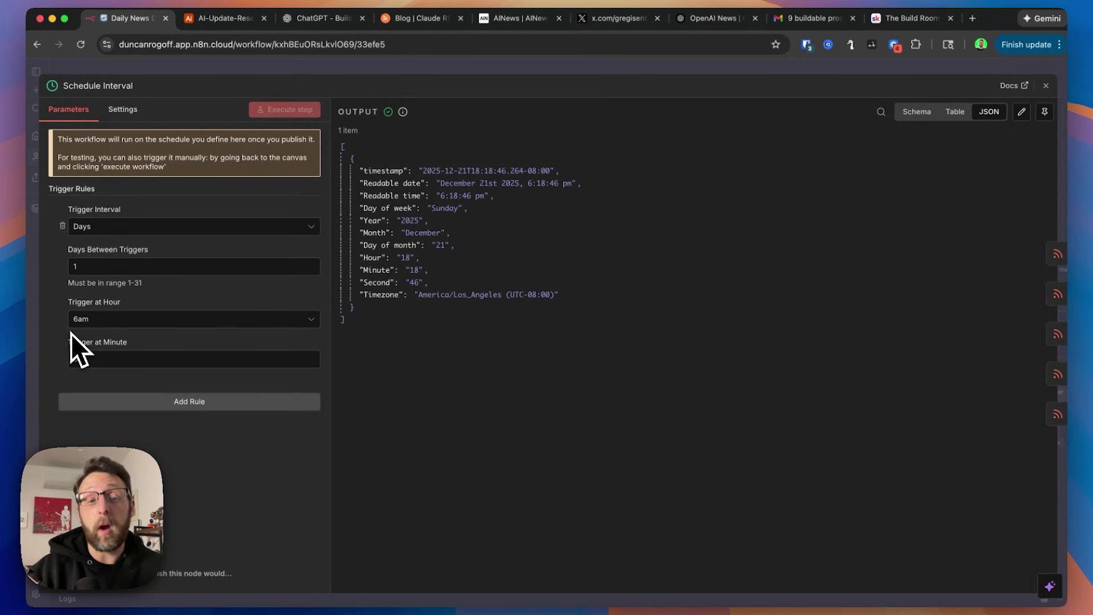
click(312, 71)
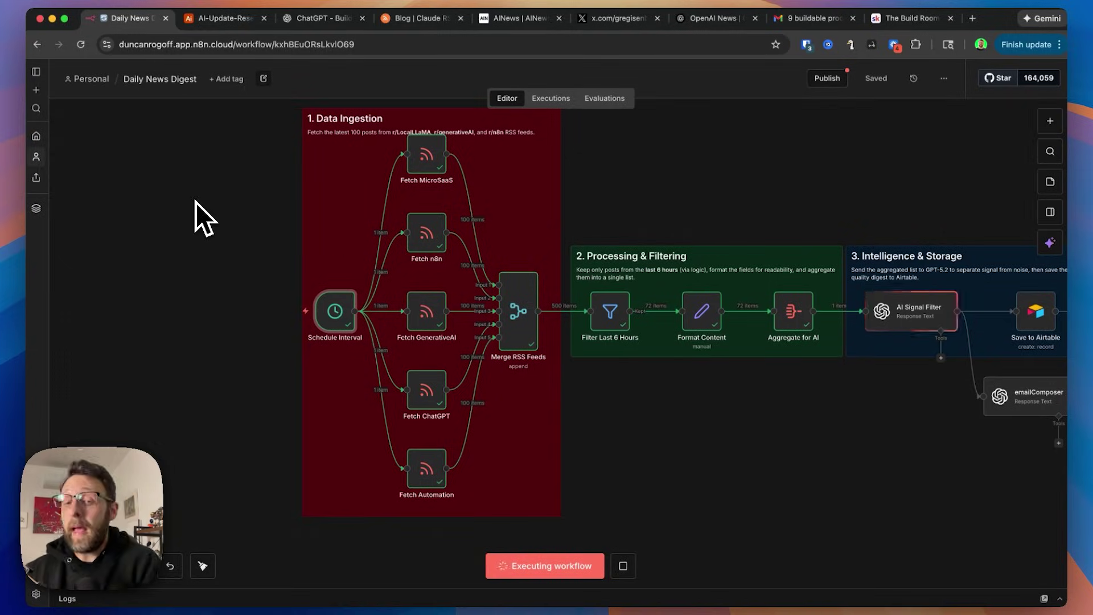
double_click(434, 163)
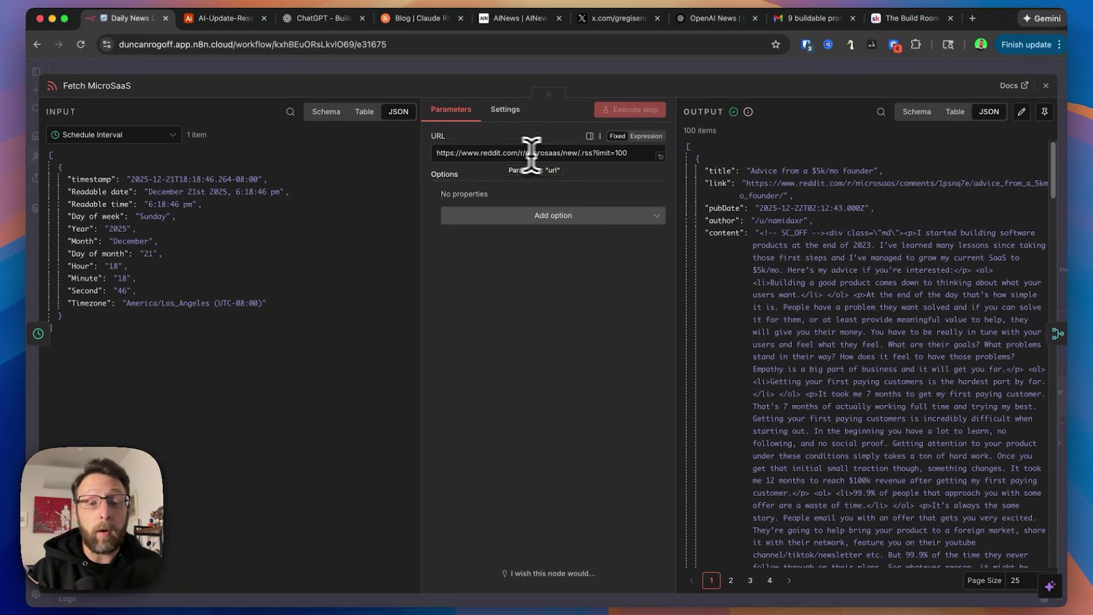
click(479, 153)
drag(533, 152, 585, 153)
click(567, 152)
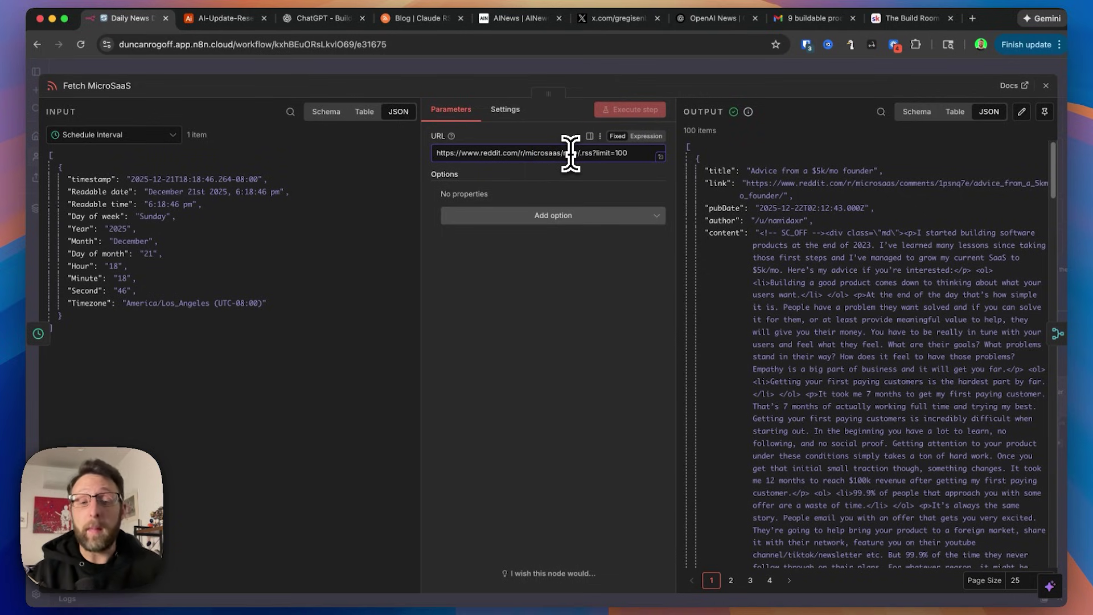
drag(619, 152, 628, 153)
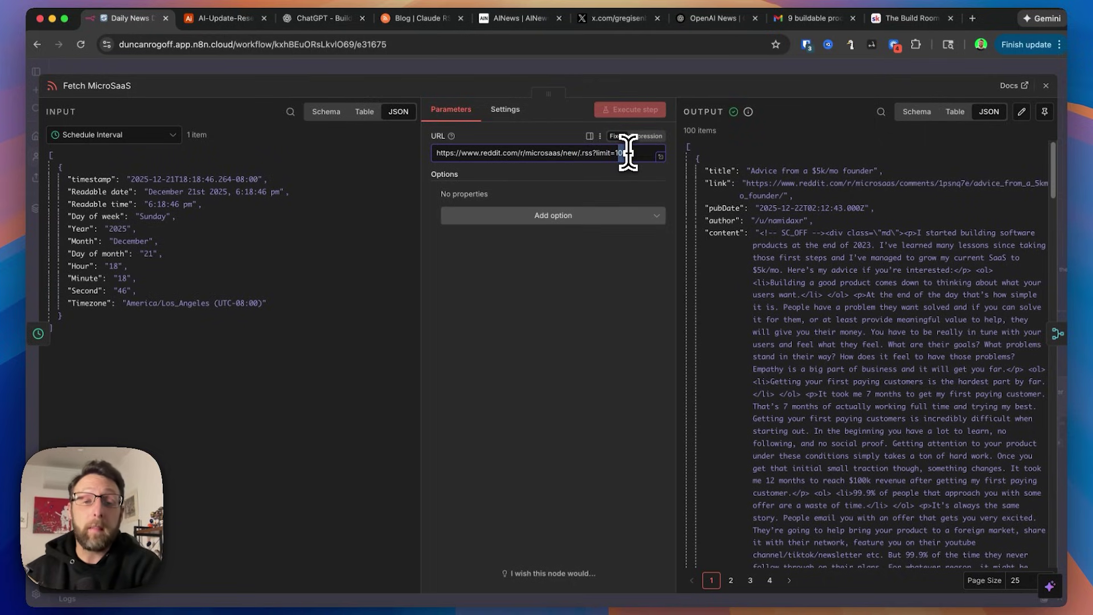
click(575, 299)
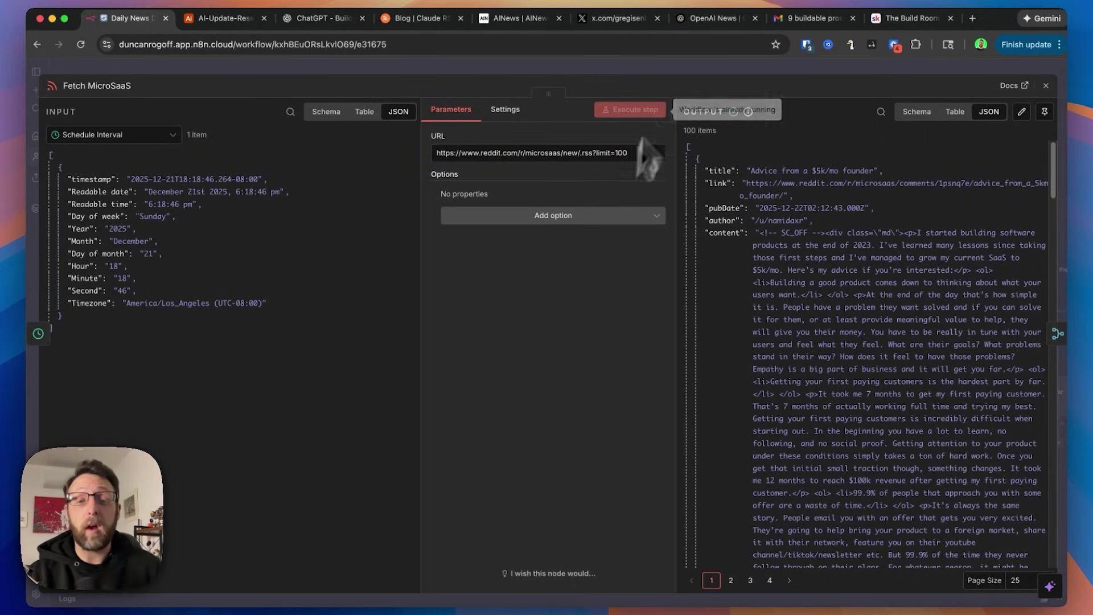
click(671, 67)
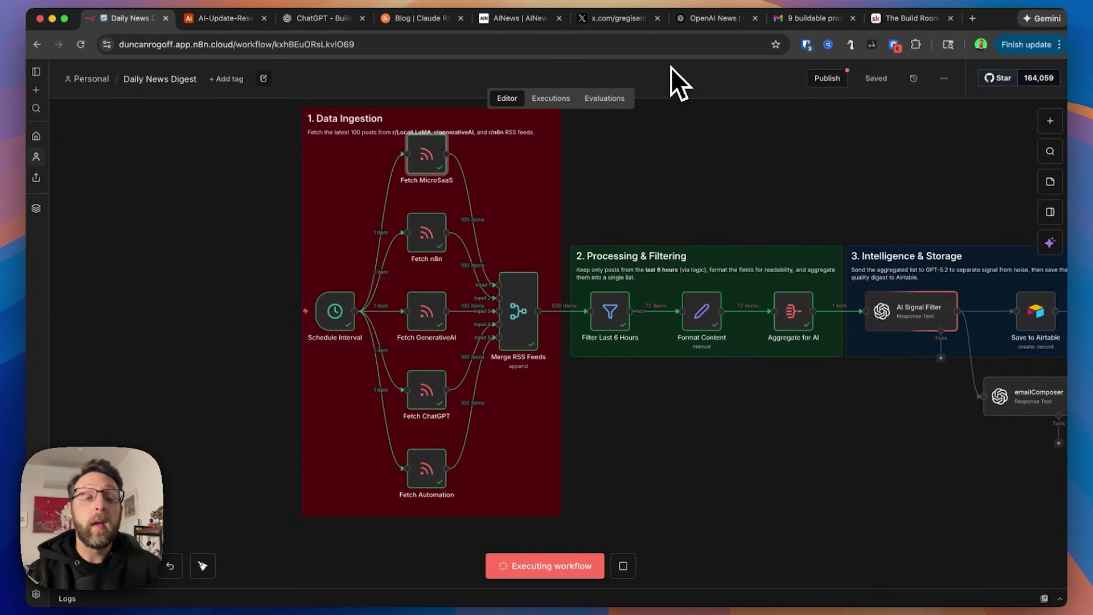
double_click(517, 322)
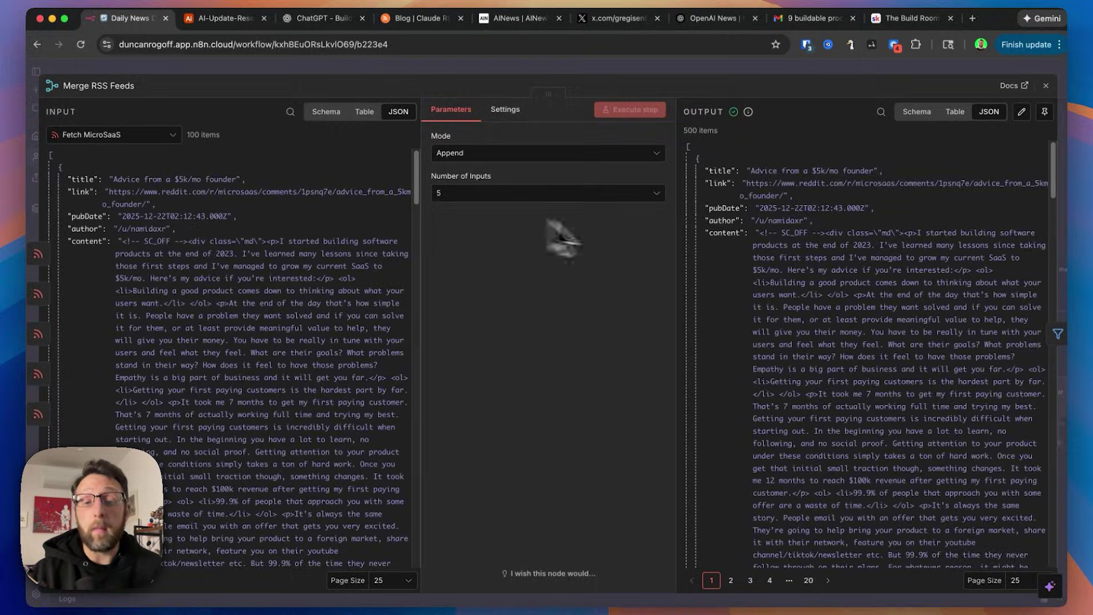
scroll(775, 310, down, 3)
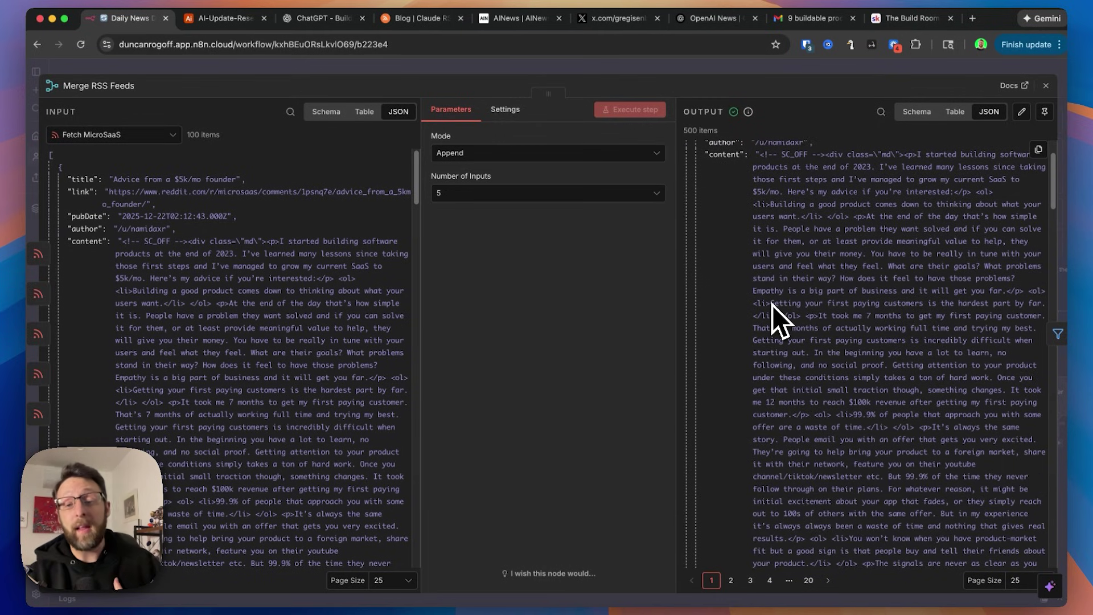
drag(689, 131, 732, 132)
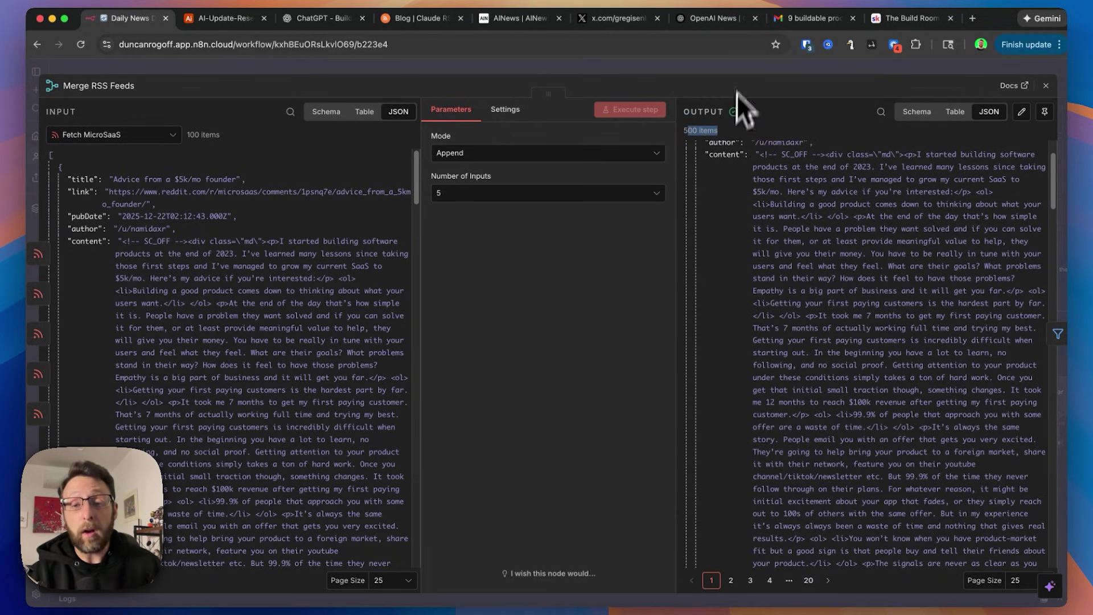
scroll(830, 339, down, 7)
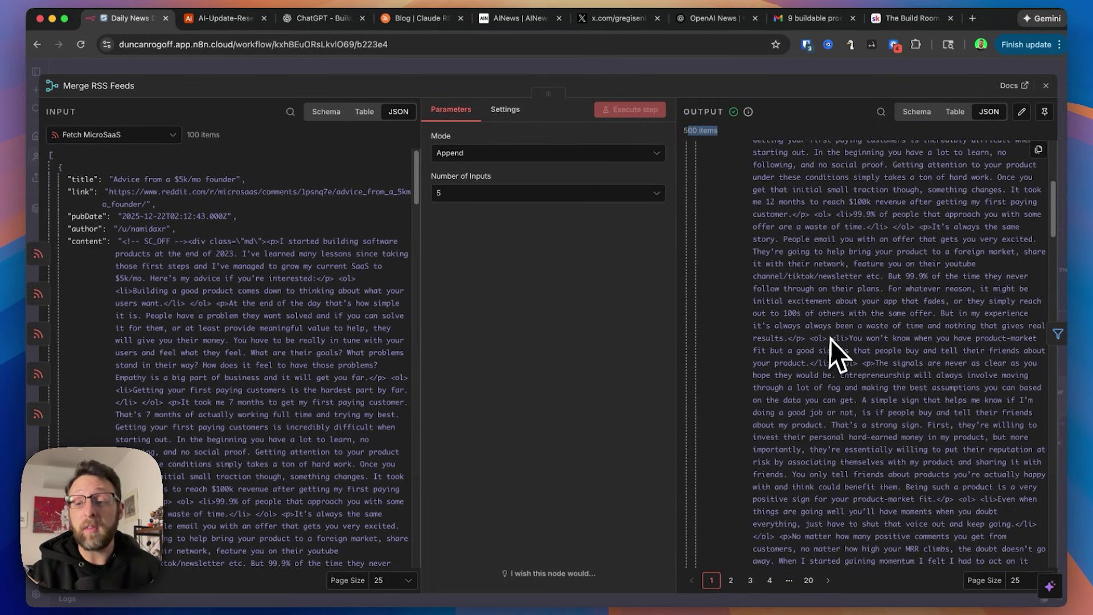
click(736, 65)
double_click(609, 320)
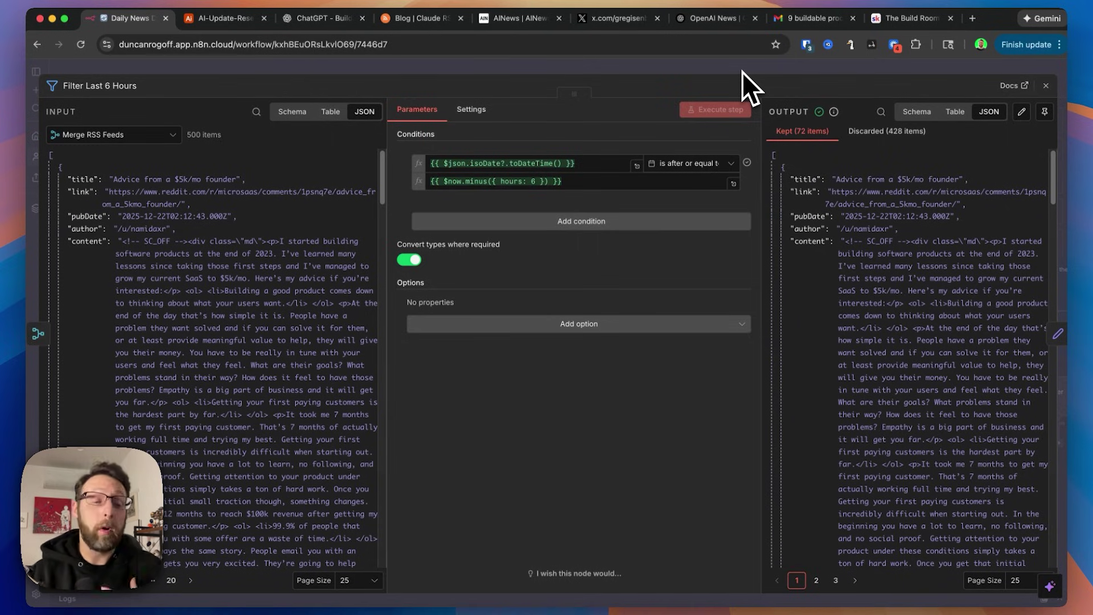
click(742, 72)
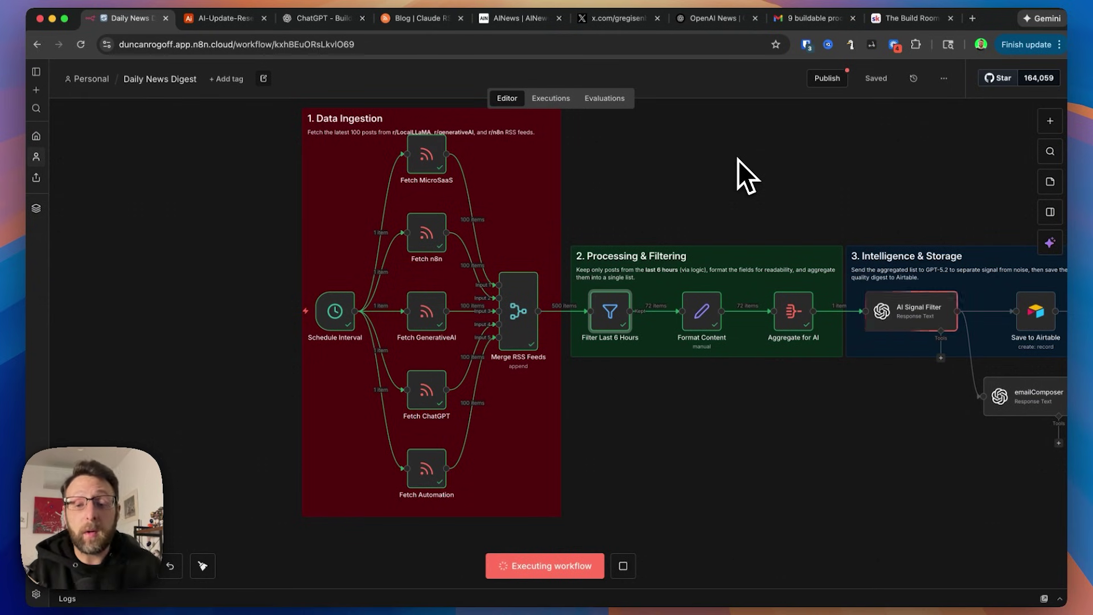
Review the Format Content node's title/author/link/content expression full size, then close it back to the canvas
scroll(738, 159, right, 5)
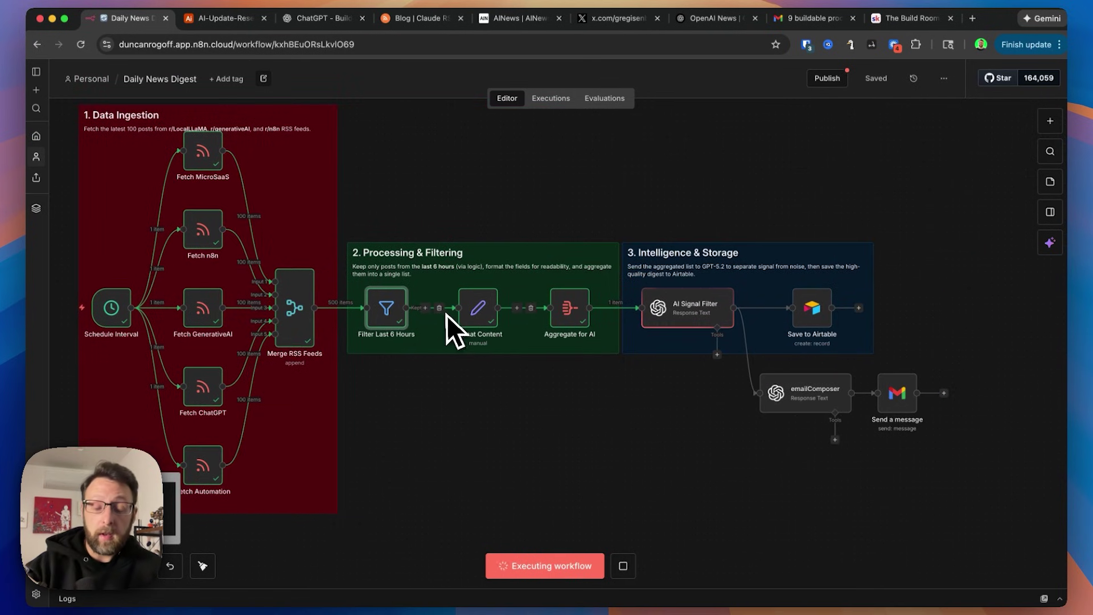
scroll(446, 317, up, 5)
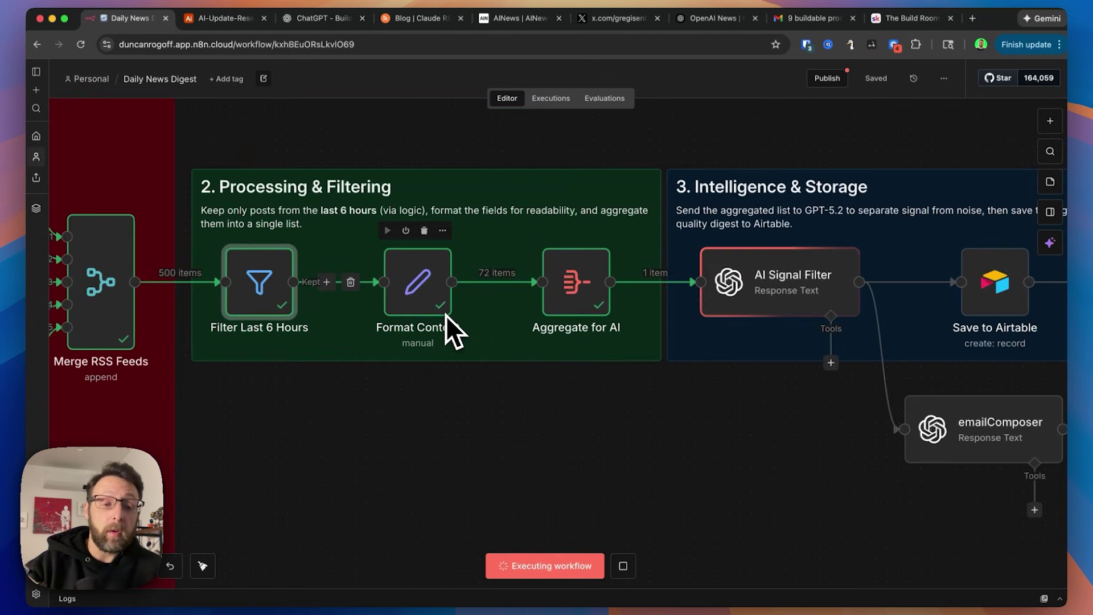
double_click(424, 289)
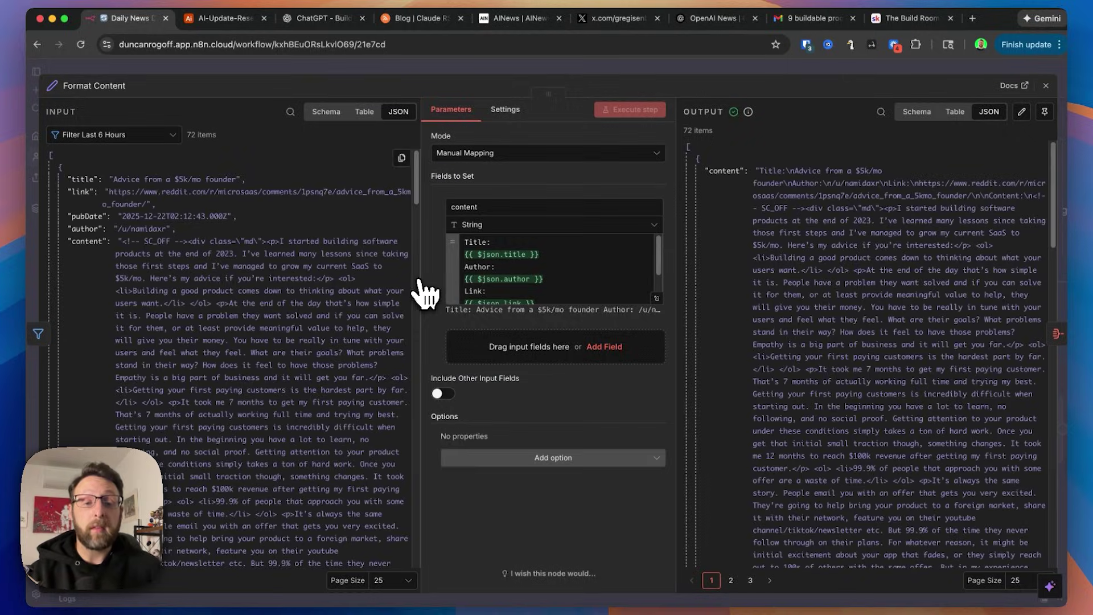
click(656, 298)
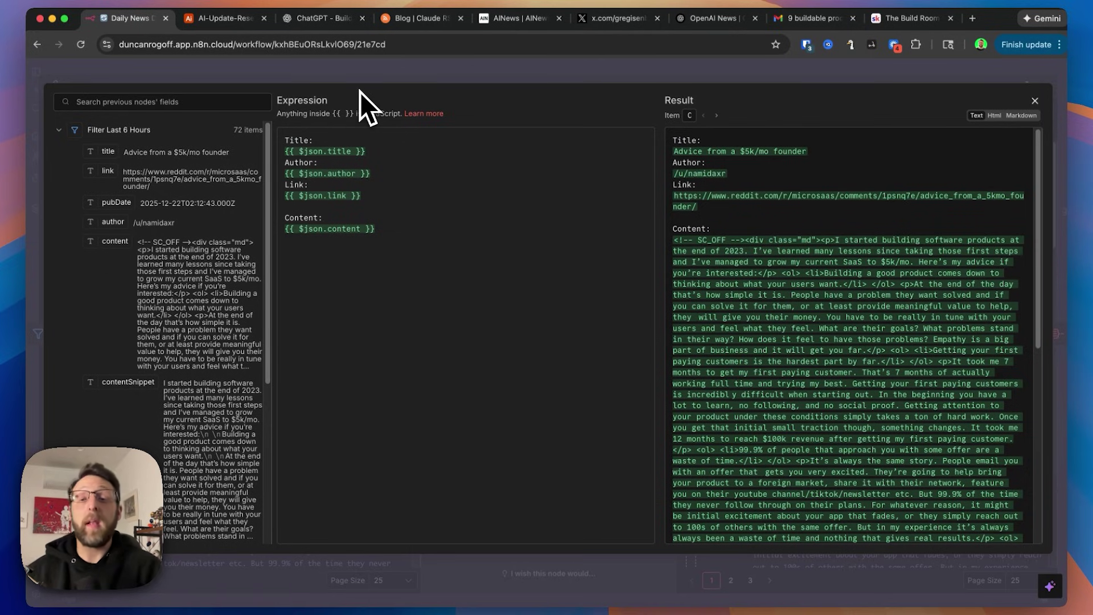
click(460, 63)
click(671, 72)
scroll(676, 268, right, 5)
double_click(614, 288)
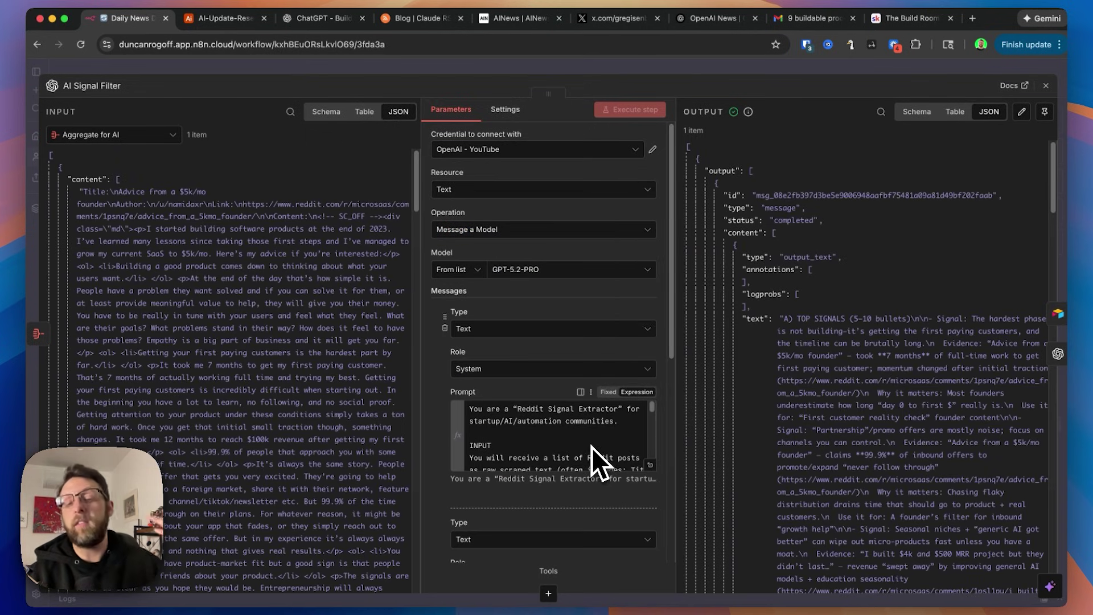
click(651, 466)
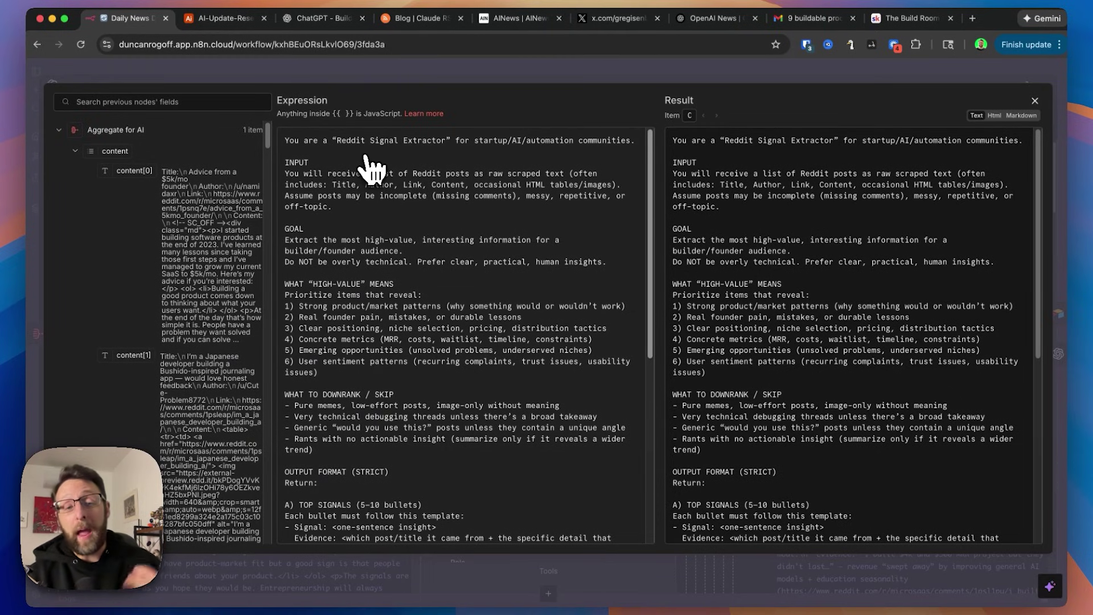
click(449, 70)
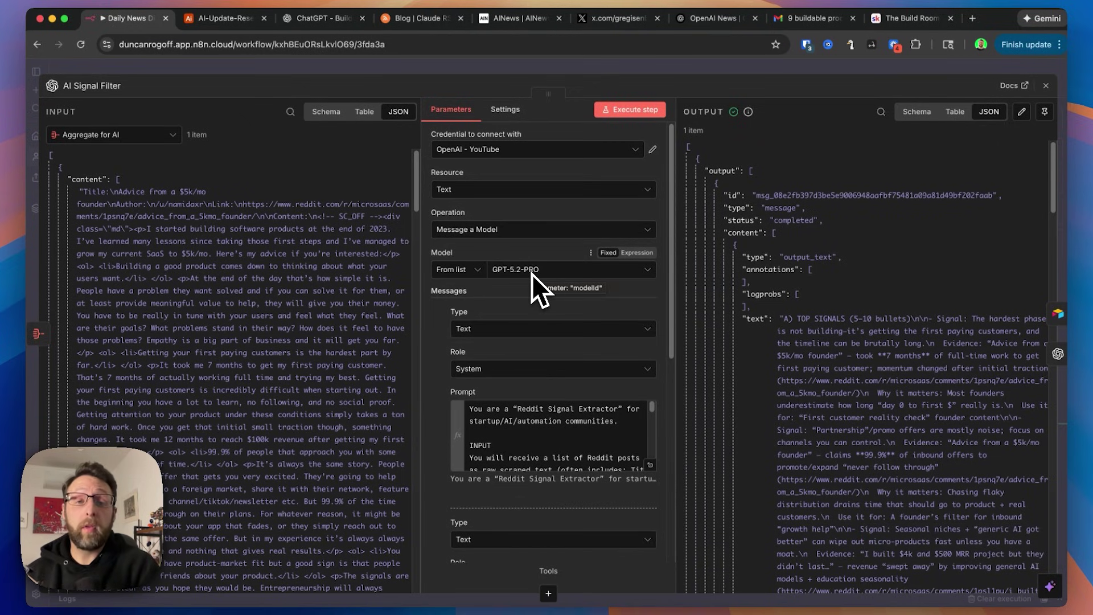
Browse the AI Signal Filter input JSON and keep the first message role as System
scroll(160, 238, down, 10)
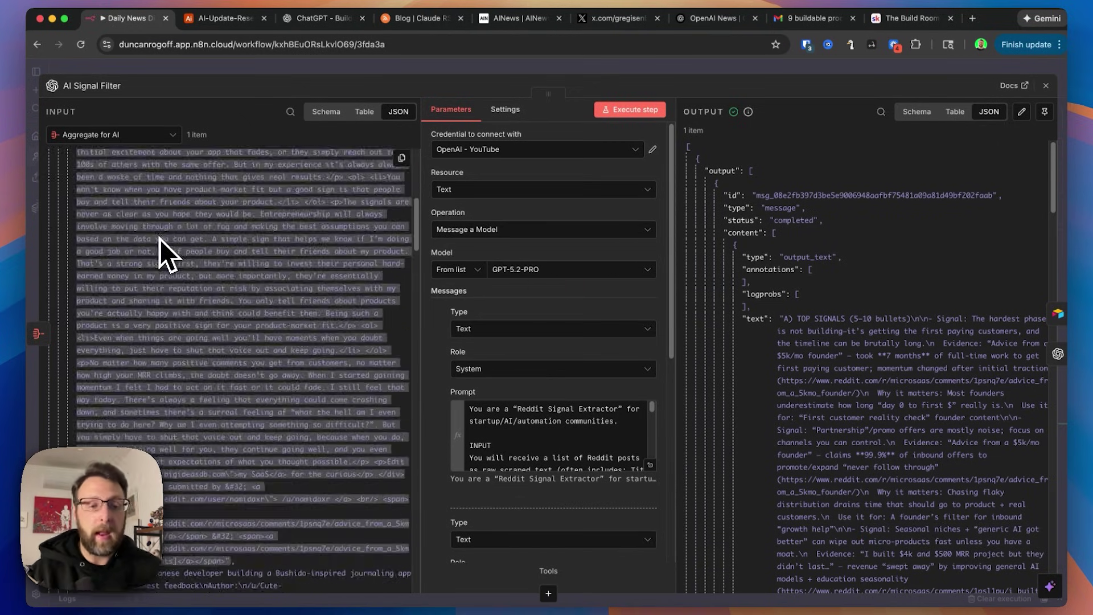
scroll(160, 238, down, 10)
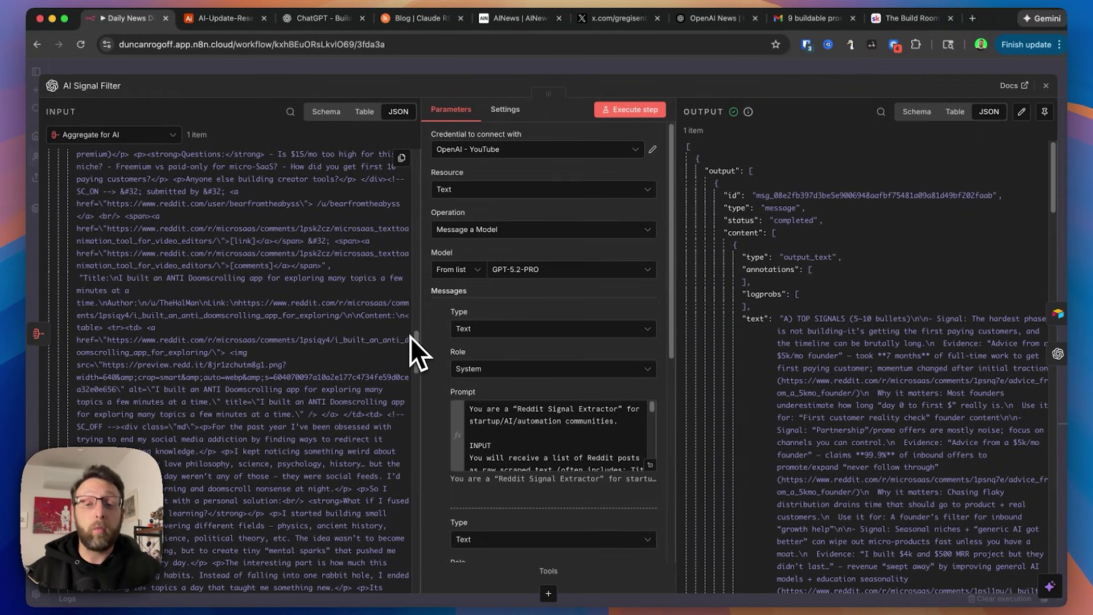
scroll(429, 398, down, 3)
click(482, 273)
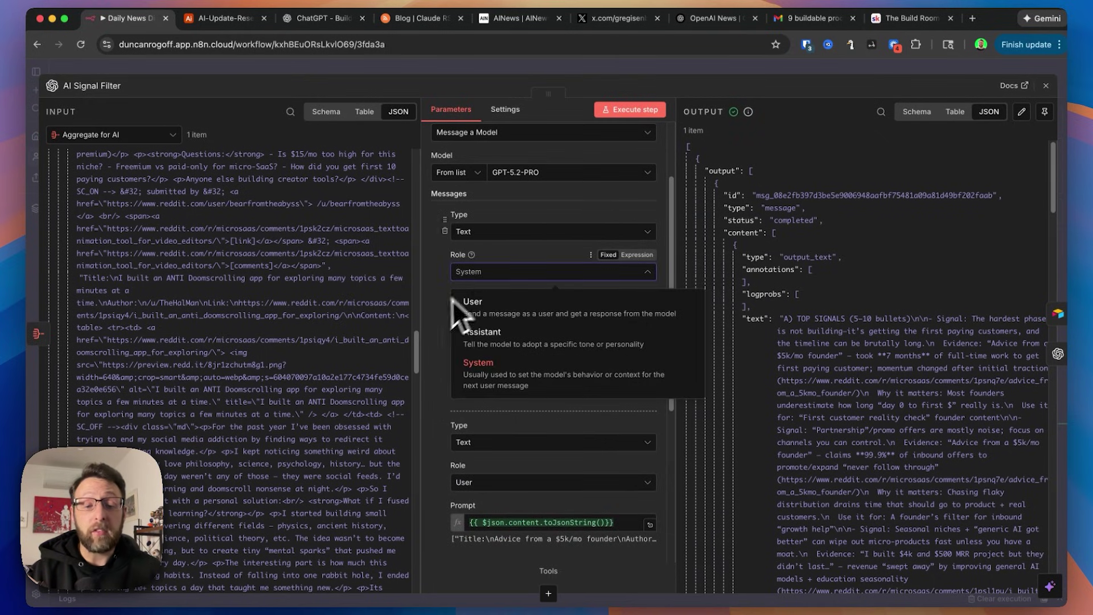
click(434, 312)
scroll(438, 316, down, 3)
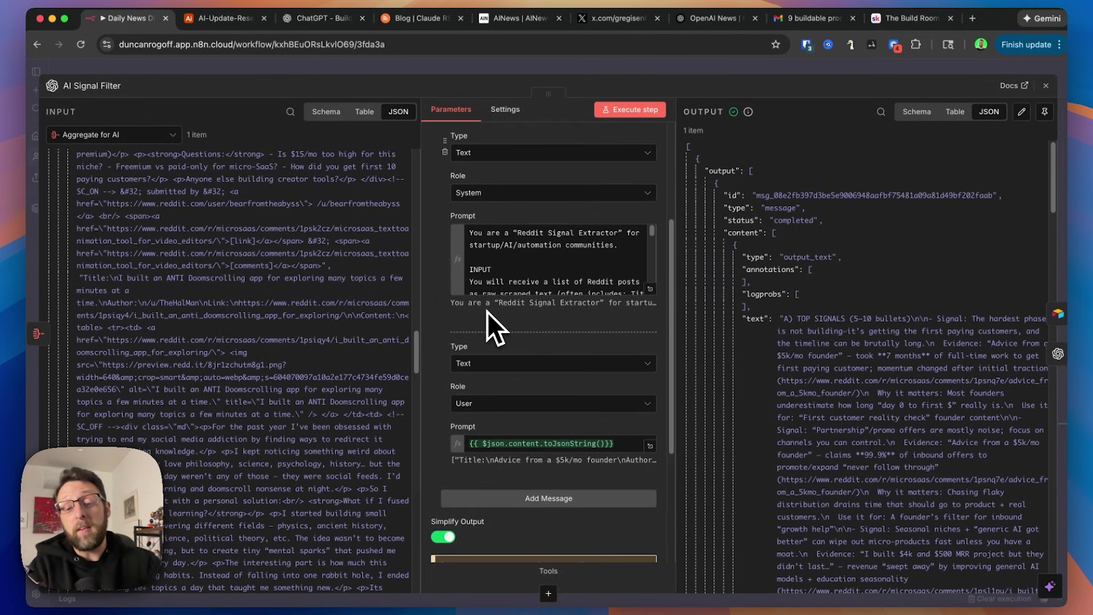
scroll(195, 281, up, 15)
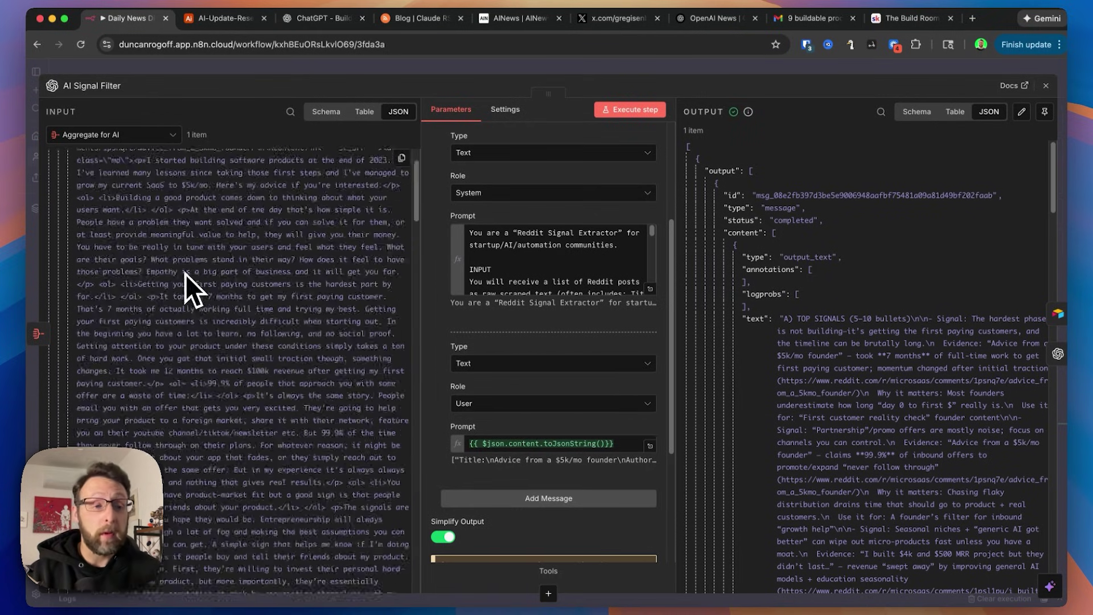
drag(85, 179, 280, 383)
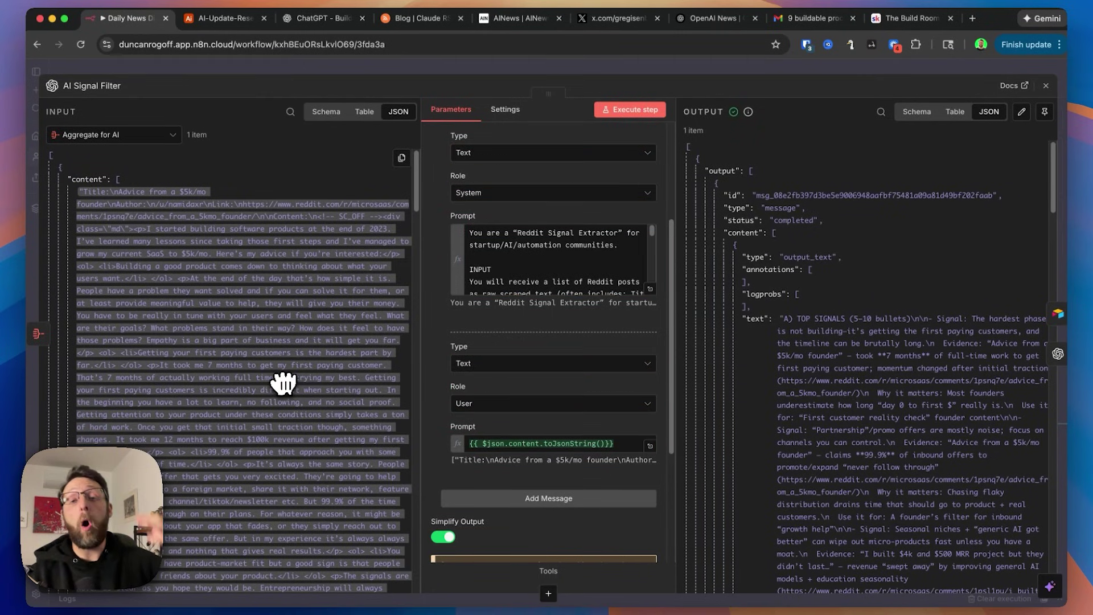
Show the Reddit Signal Extractor system prompt full size and highlight its INPUT and GOAL sections
click(651, 290)
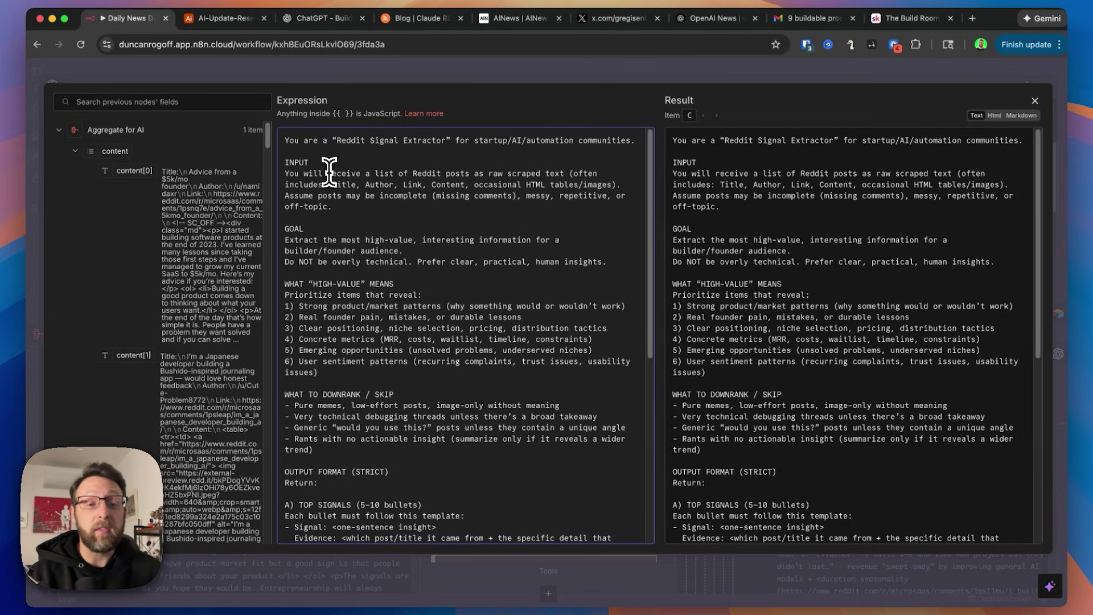
drag(328, 173, 493, 173)
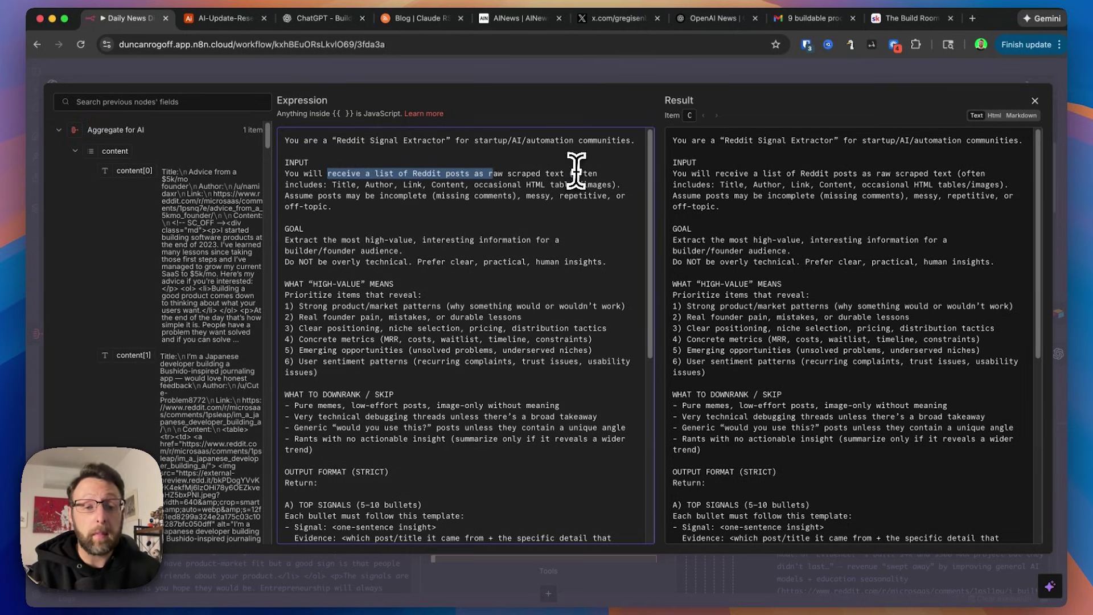
drag(353, 182, 470, 205)
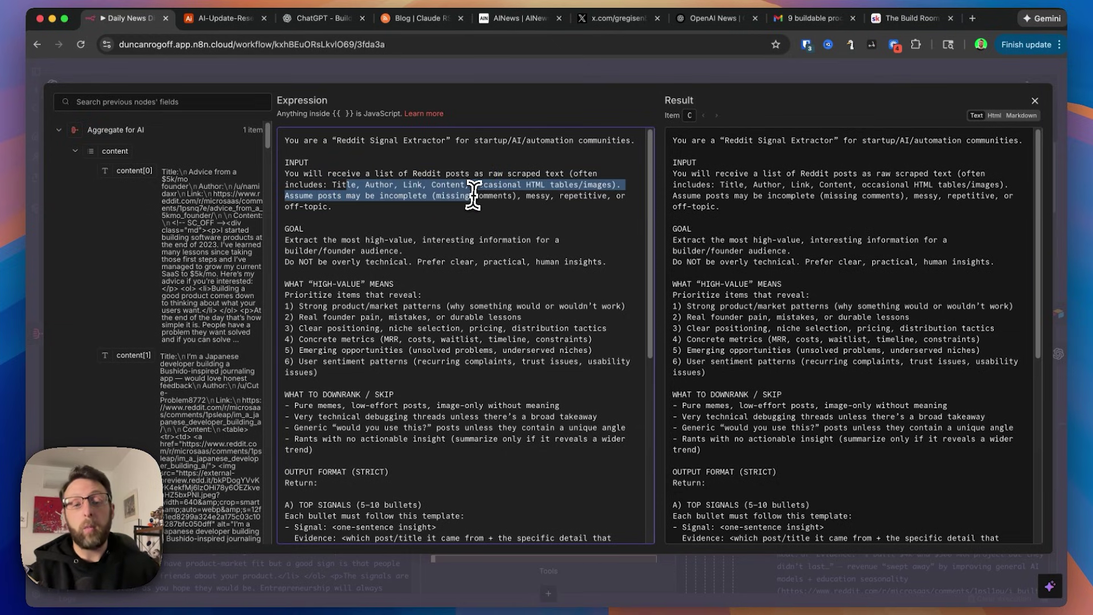
drag(314, 240, 537, 228)
scroll(538, 227, down, 1)
click(356, 243)
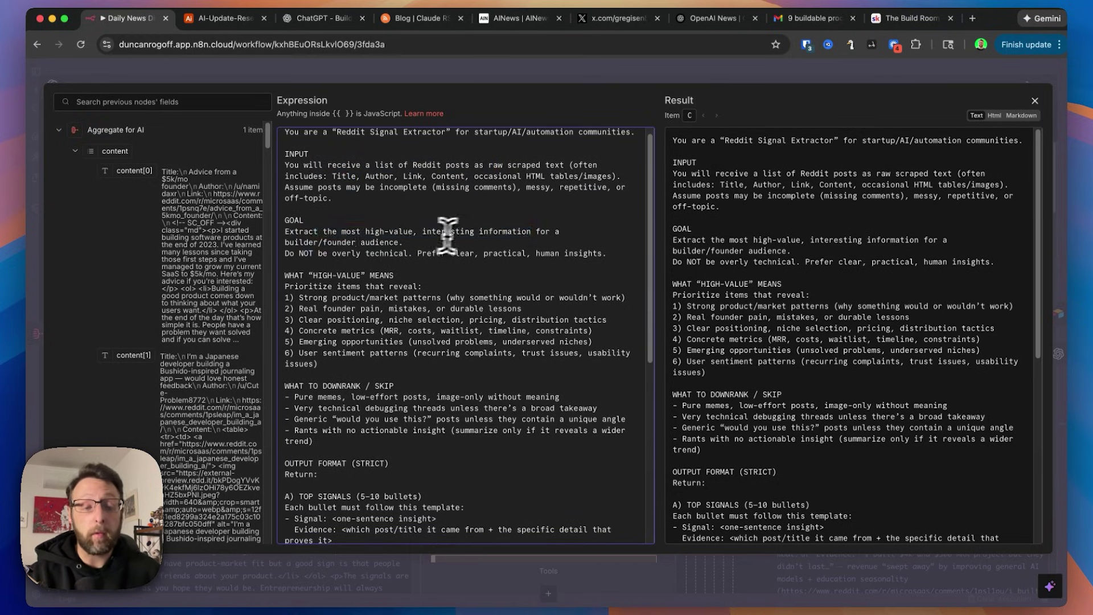
scroll(455, 235, down, 3)
drag(607, 184, 481, 196)
click(481, 197)
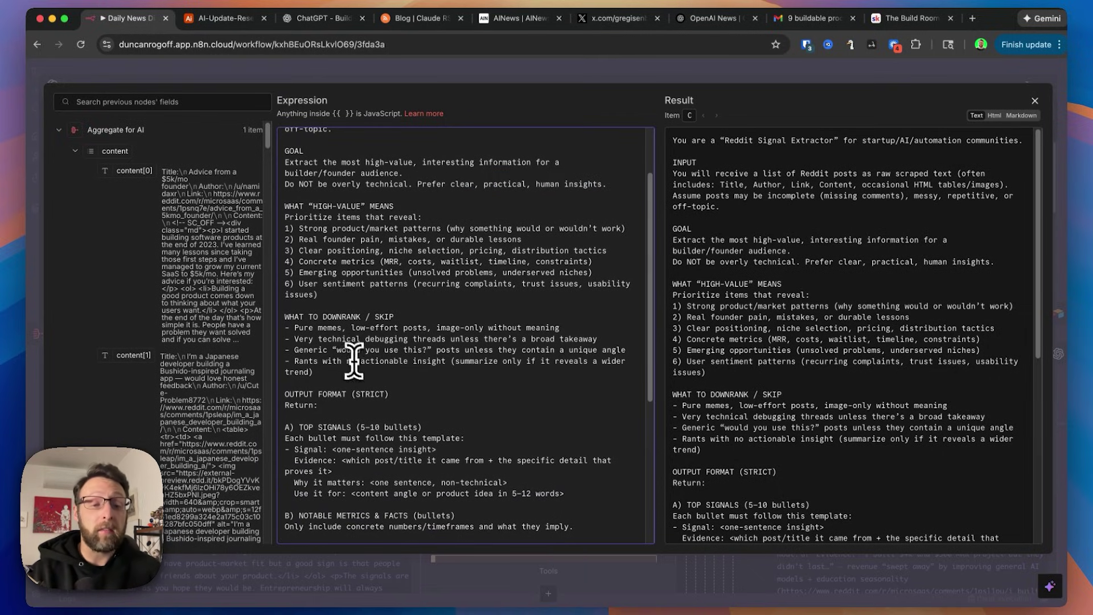
Highlight the 'WHAT HIGH-VALUE MEANS' priorities: product/market patterns, founder pain, positioning, metrics, user sentiment
drag(299, 206, 427, 209)
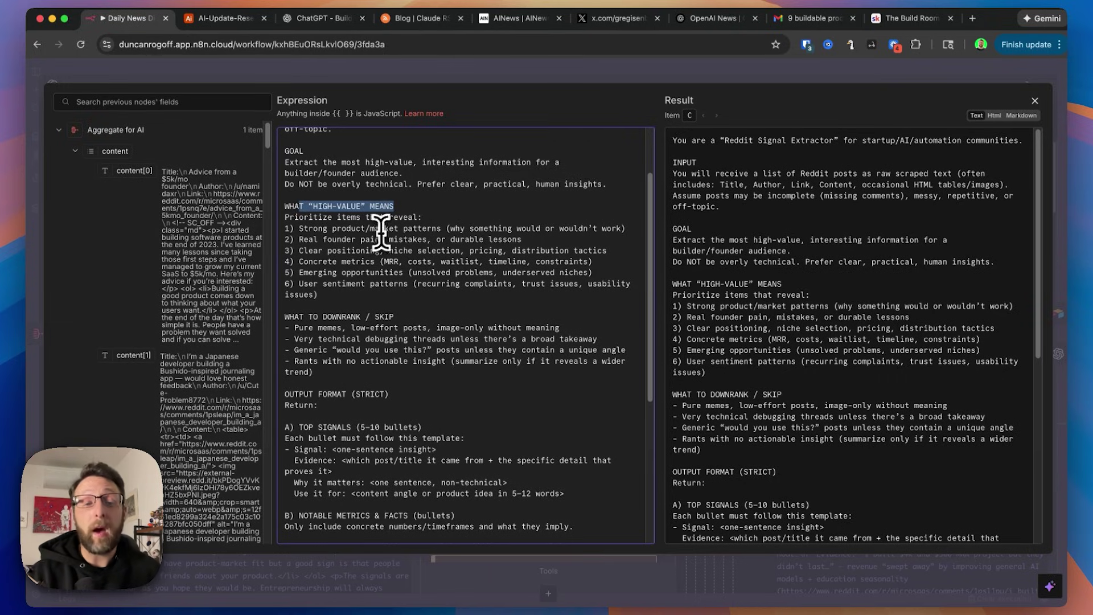
click(294, 217)
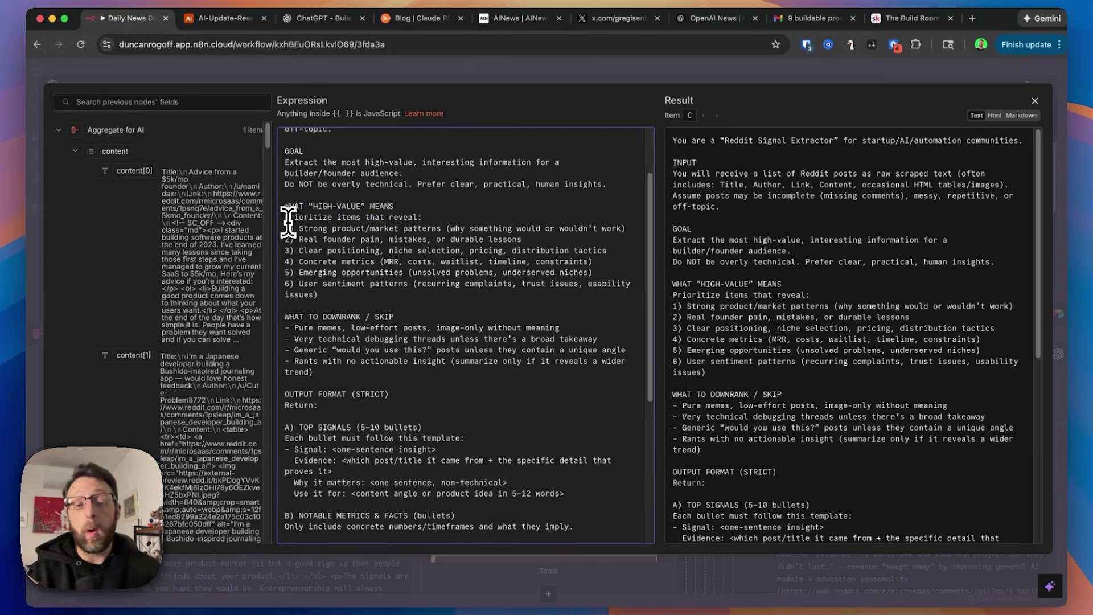
click(356, 239)
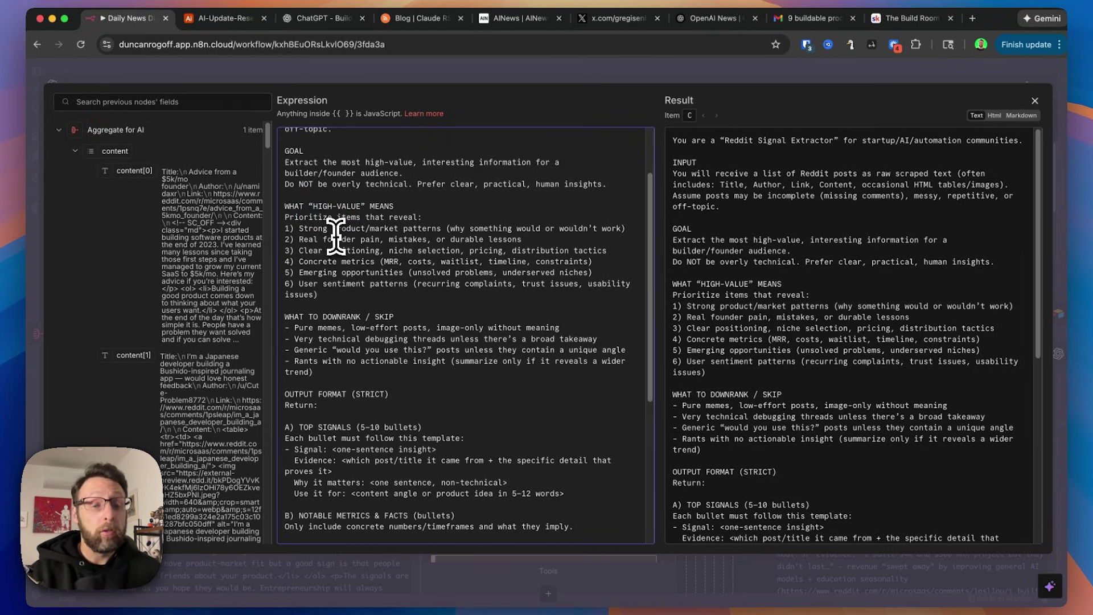
drag(517, 228, 607, 228)
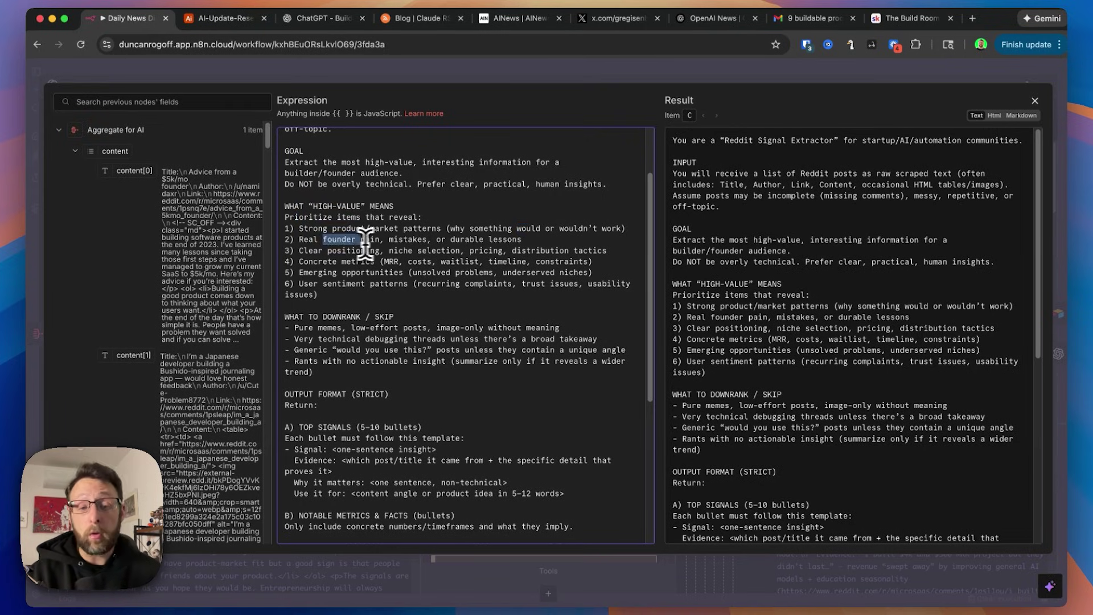
drag(390, 240, 522, 242)
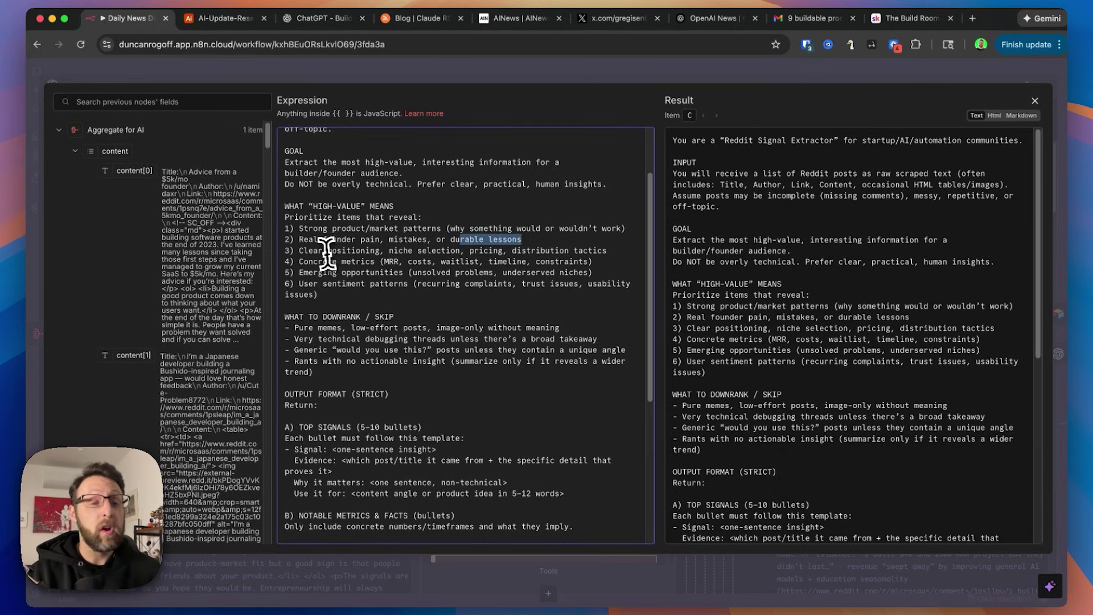
drag(326, 251, 553, 251)
drag(384, 262, 433, 262)
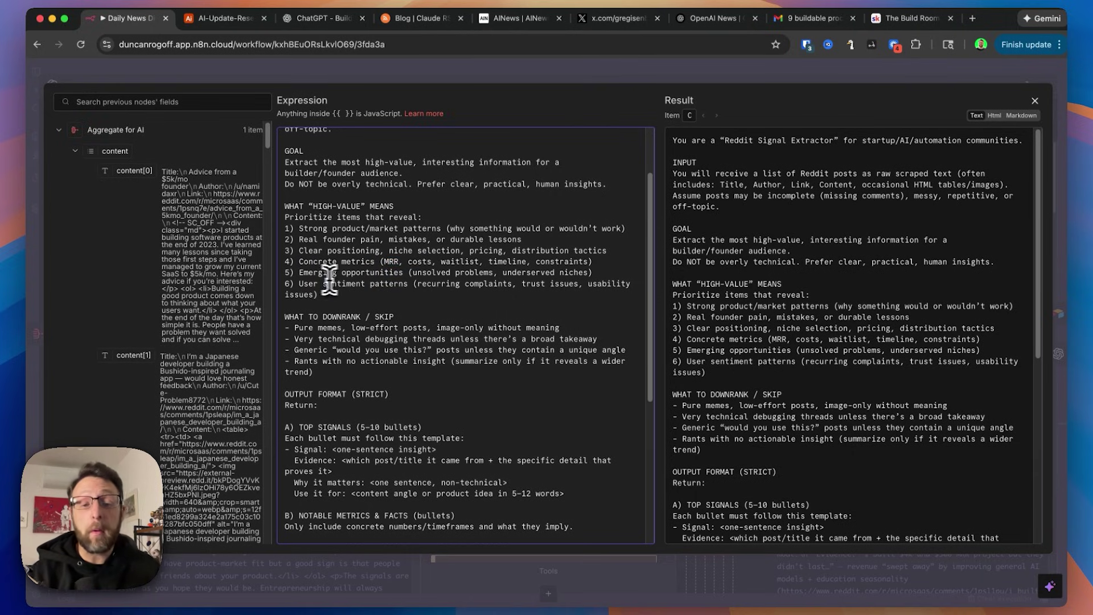
drag(327, 284, 471, 272)
click(420, 310)
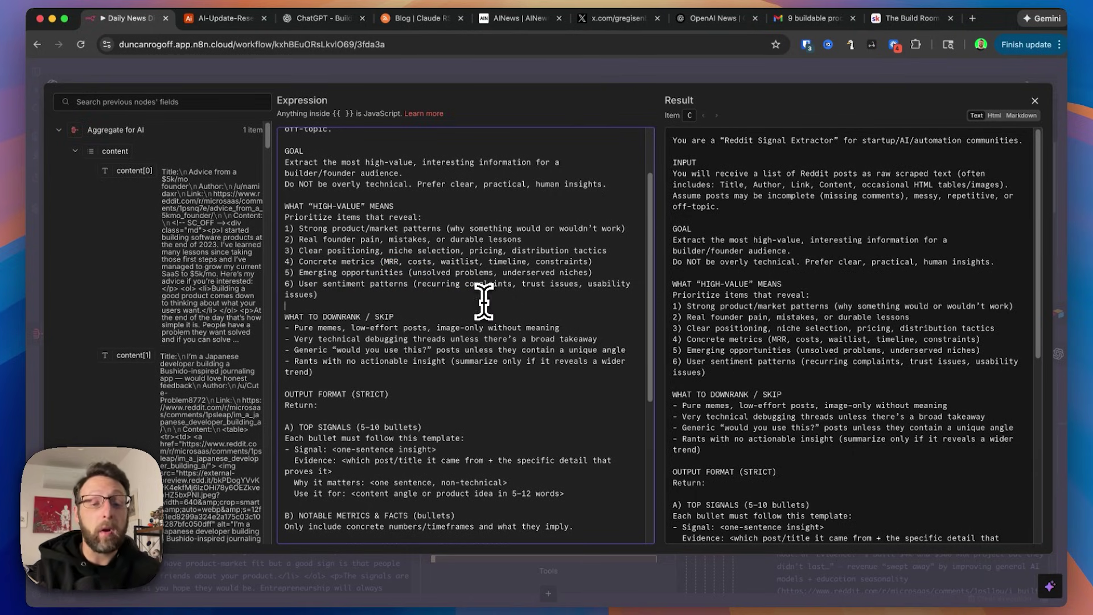
Scroll further to highlight the downrank rules and the recurrent themes output section
scroll(467, 296, down, 1)
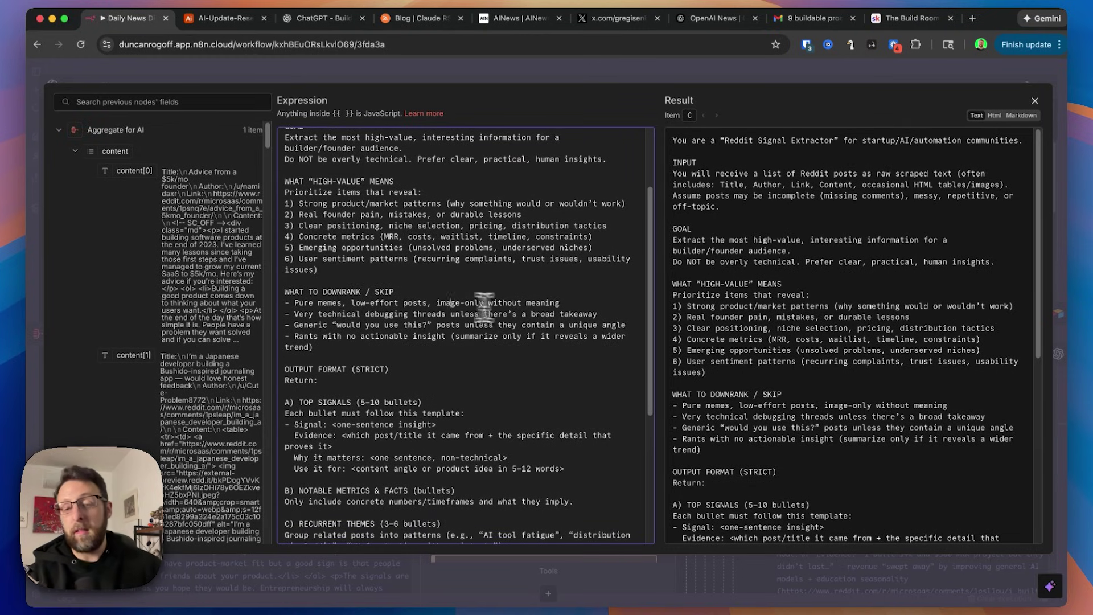
drag(449, 303, 561, 314)
click(518, 280)
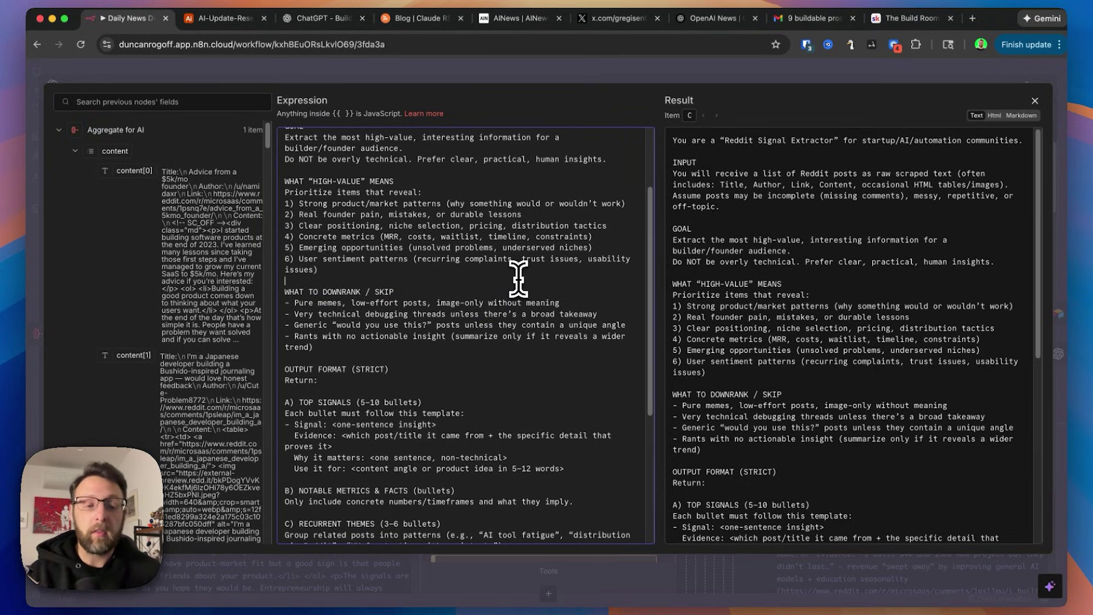
scroll(312, 231, down, 7)
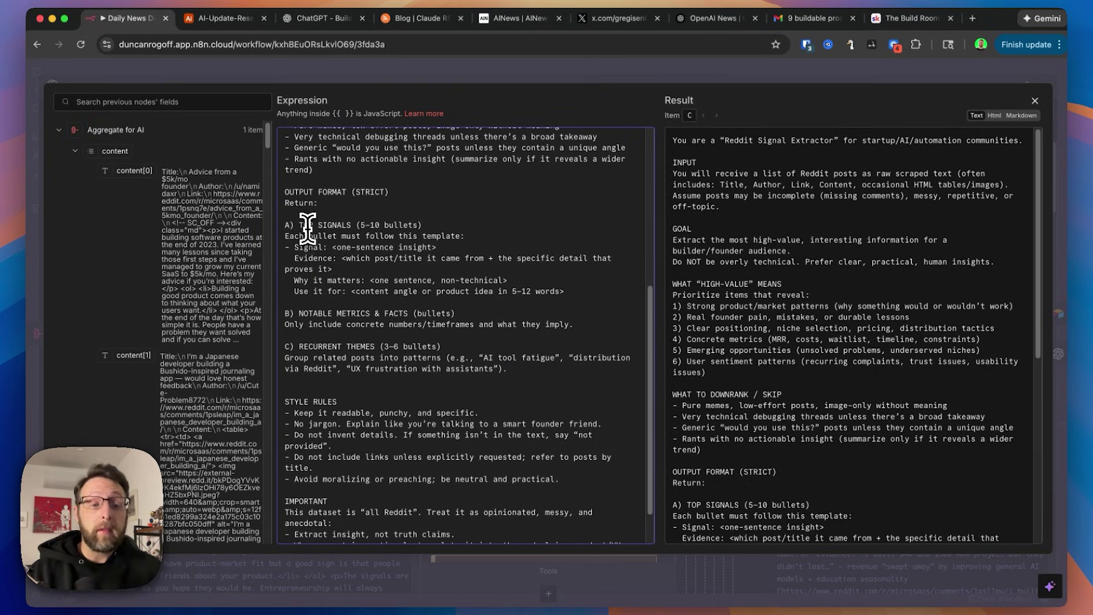
click(329, 332)
drag(329, 333, 388, 341)
click(399, 344)
scroll(398, 349, down, 2)
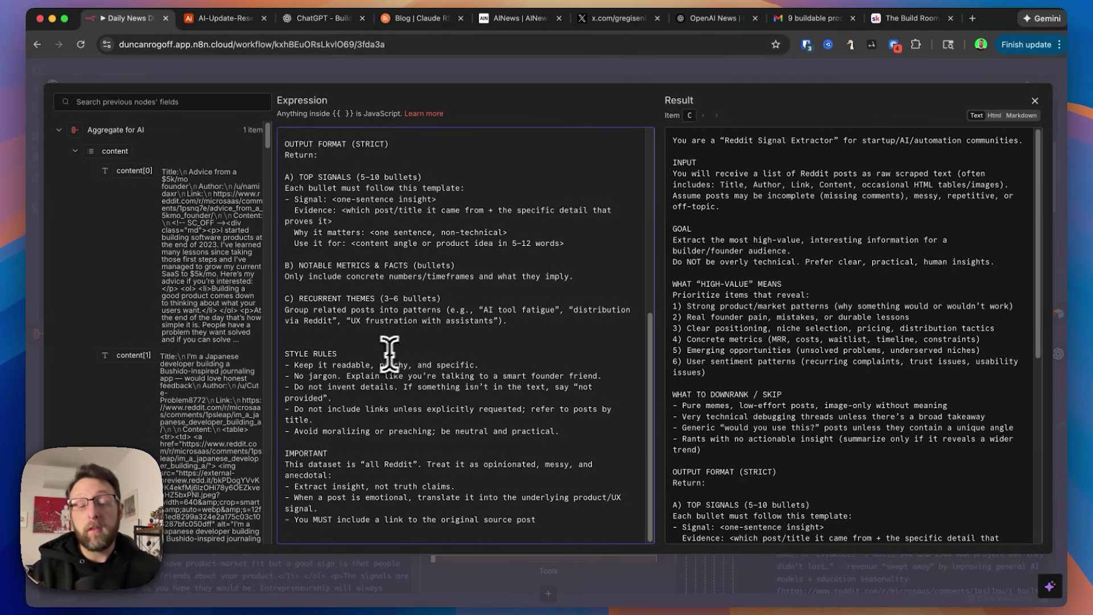
Close the n8n prompt editor and node panel, and bring up the AI-Update-Research Airtable table
click(490, 71)
click(678, 72)
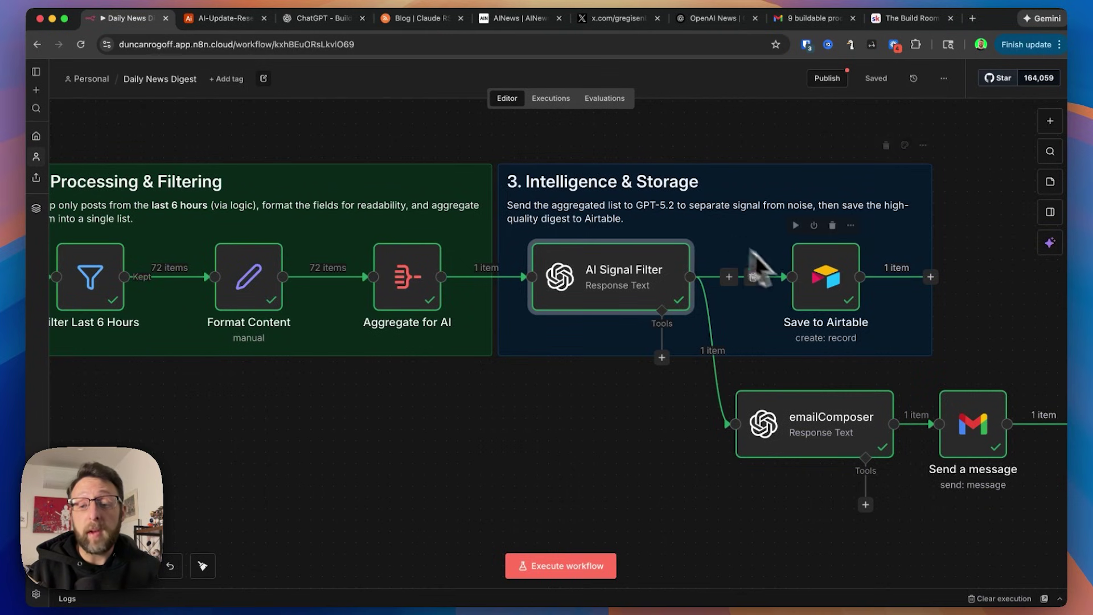
click(220, 22)
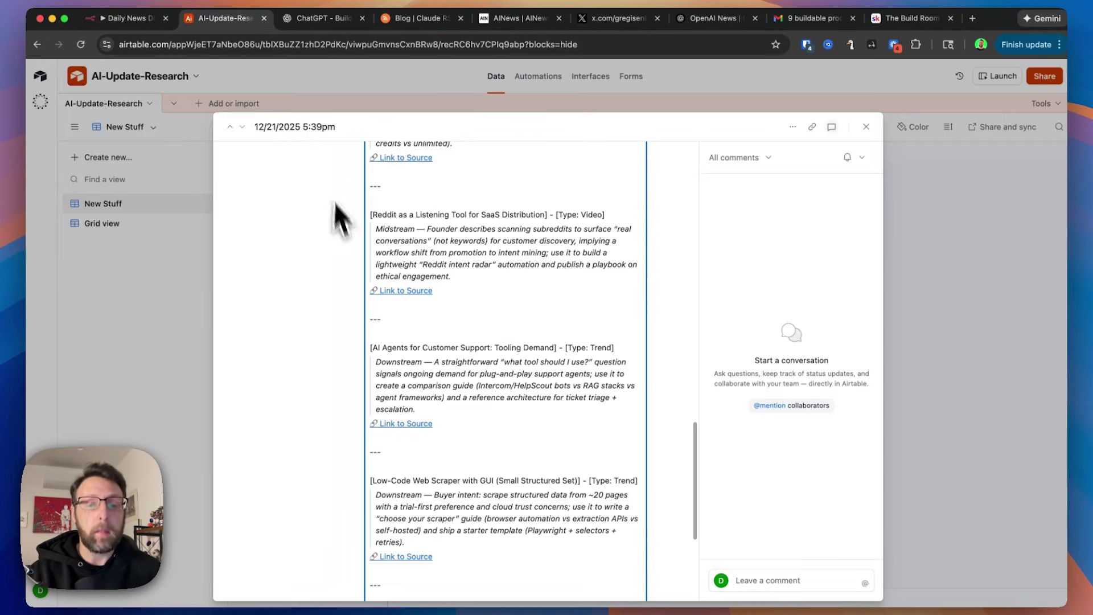
click(951, 316)
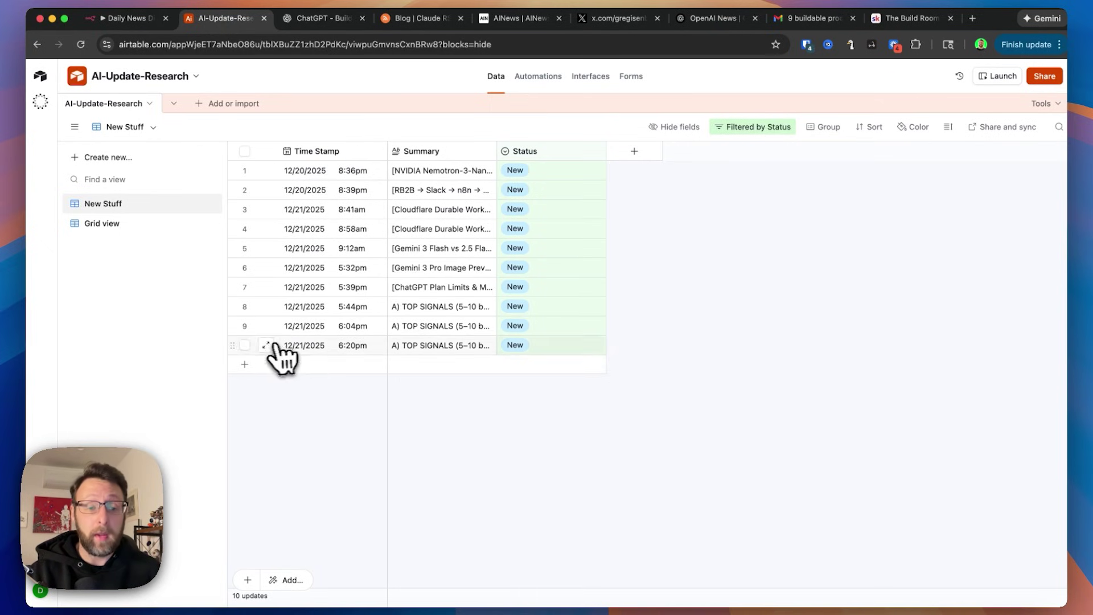
Expand the newest 12/21/2025 6:20pm record and scroll through its TOP SIGNALS summary
click(266, 345)
click(517, 307)
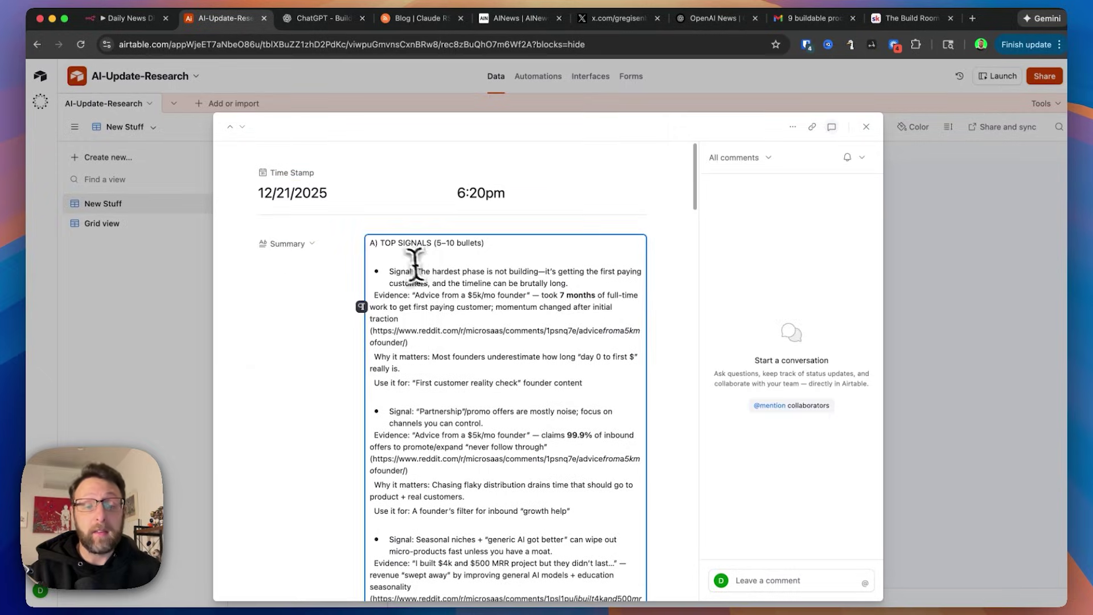
scroll(413, 263, down, 1)
scroll(473, 296, down, 4)
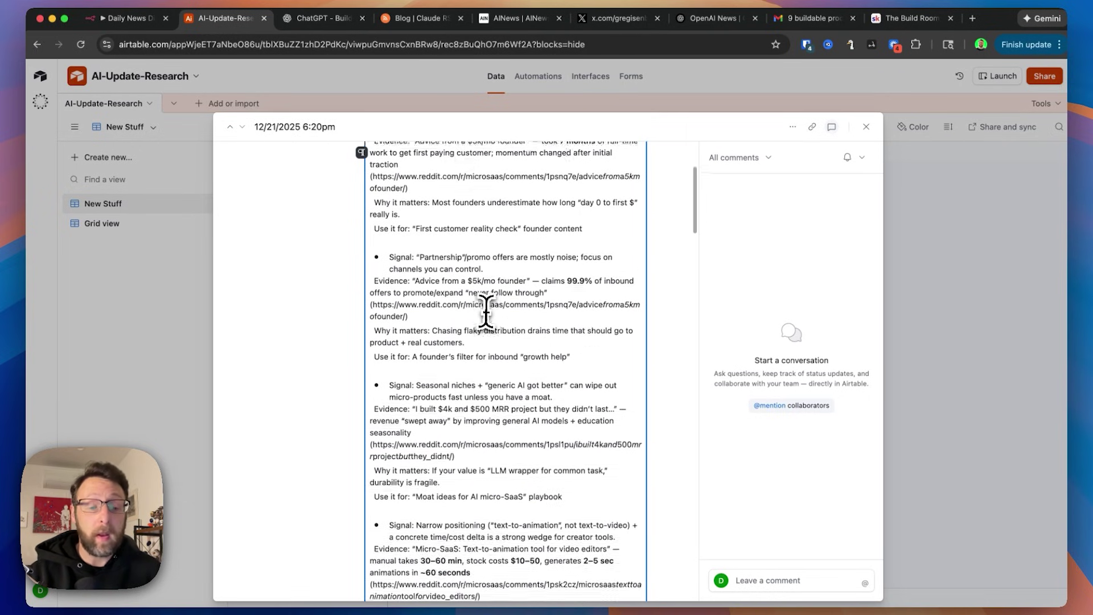
scroll(487, 310, down, 8)
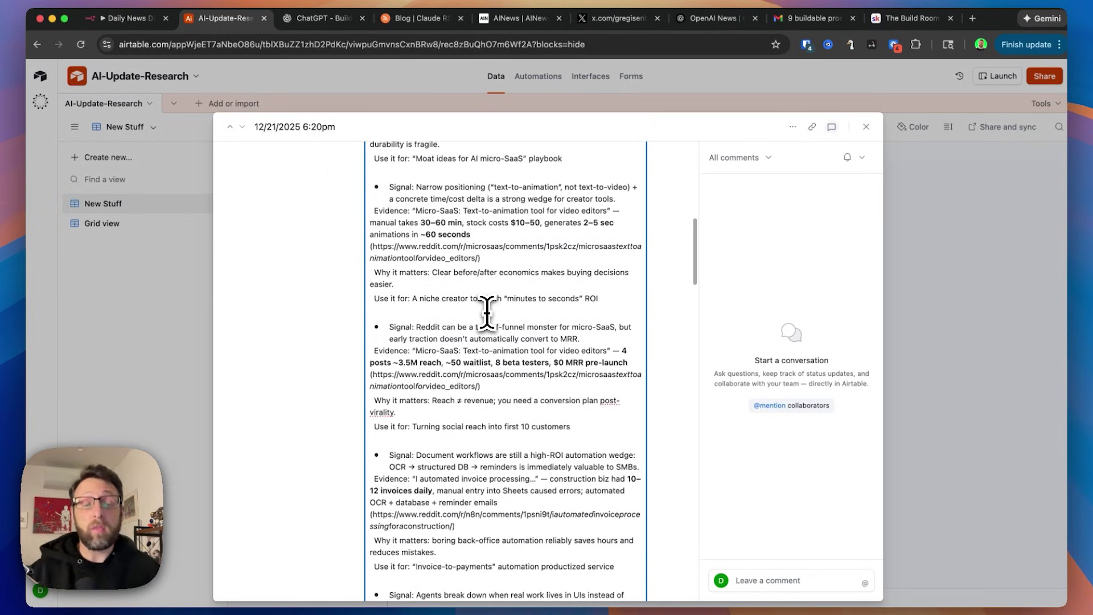
scroll(487, 311, up, 12)
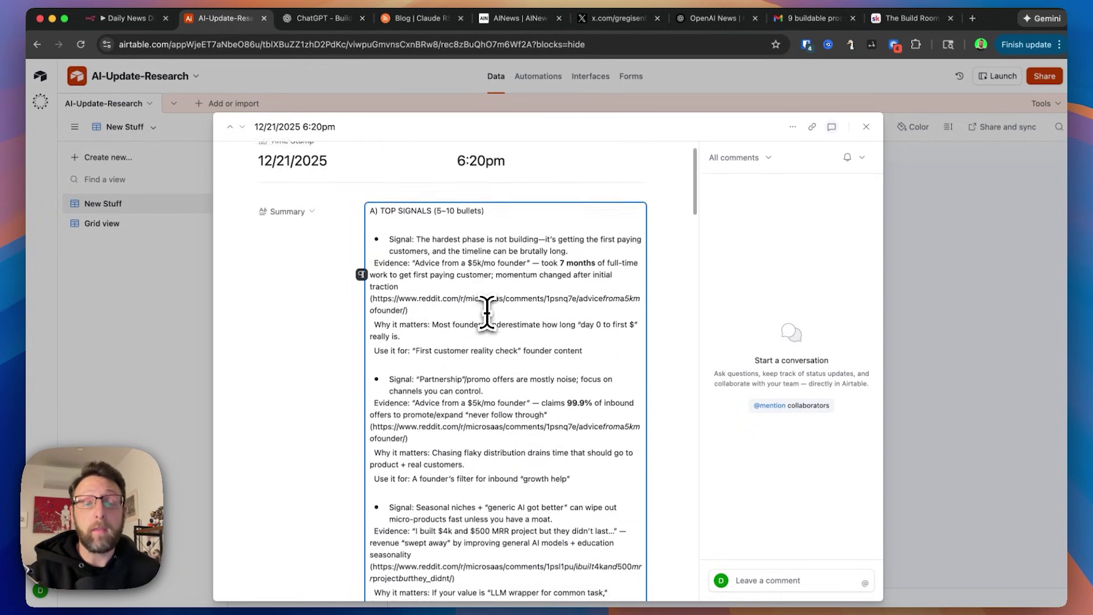
scroll(487, 311, down, 5)
scroll(487, 310, down, 1)
Return to the n8n canvas, open emailComposer, and expand its System message prompt full size
key(Escape)
click(125, 19)
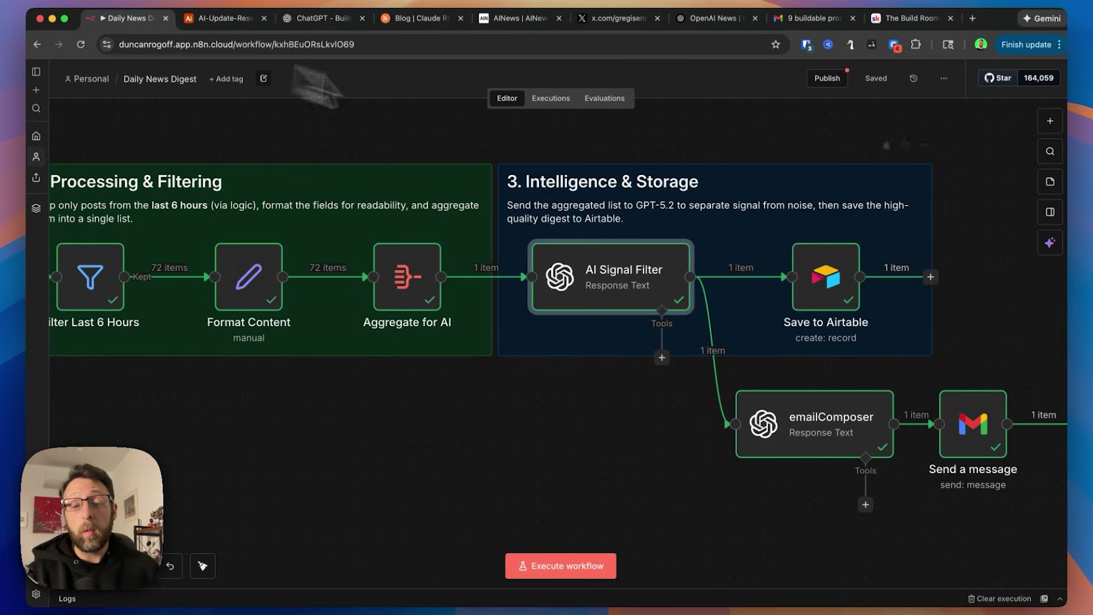
scroll(763, 211, right, 5)
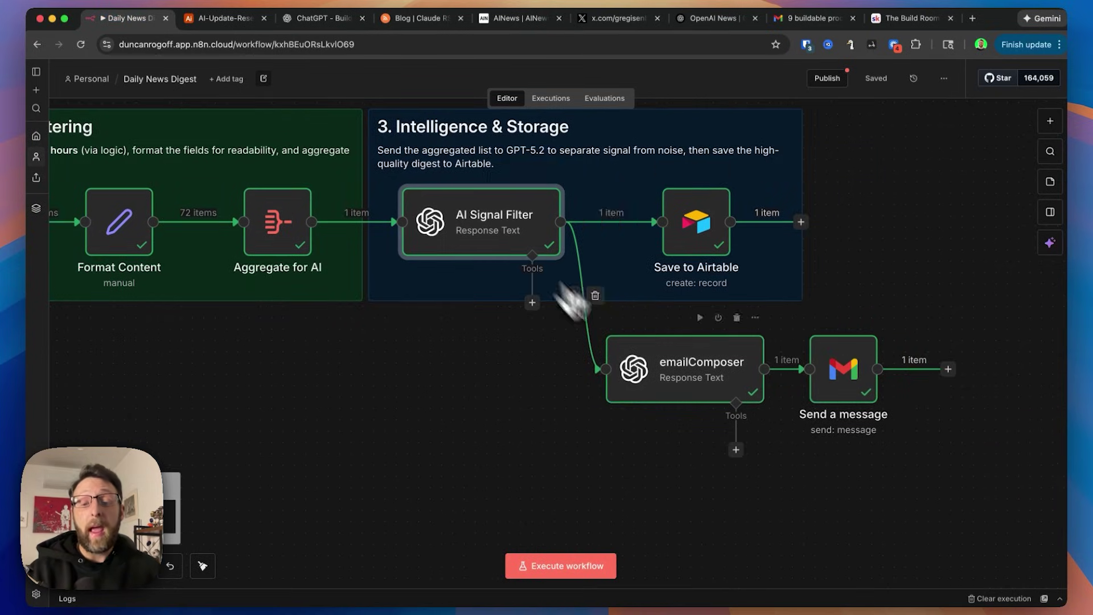
double_click(691, 372)
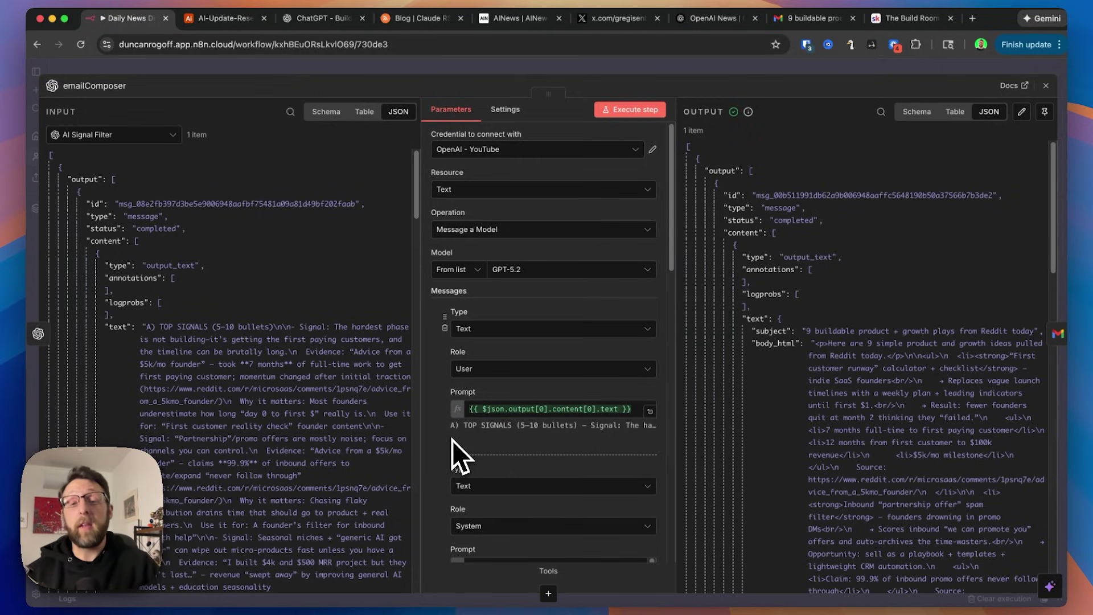
scroll(452, 439, down, 5)
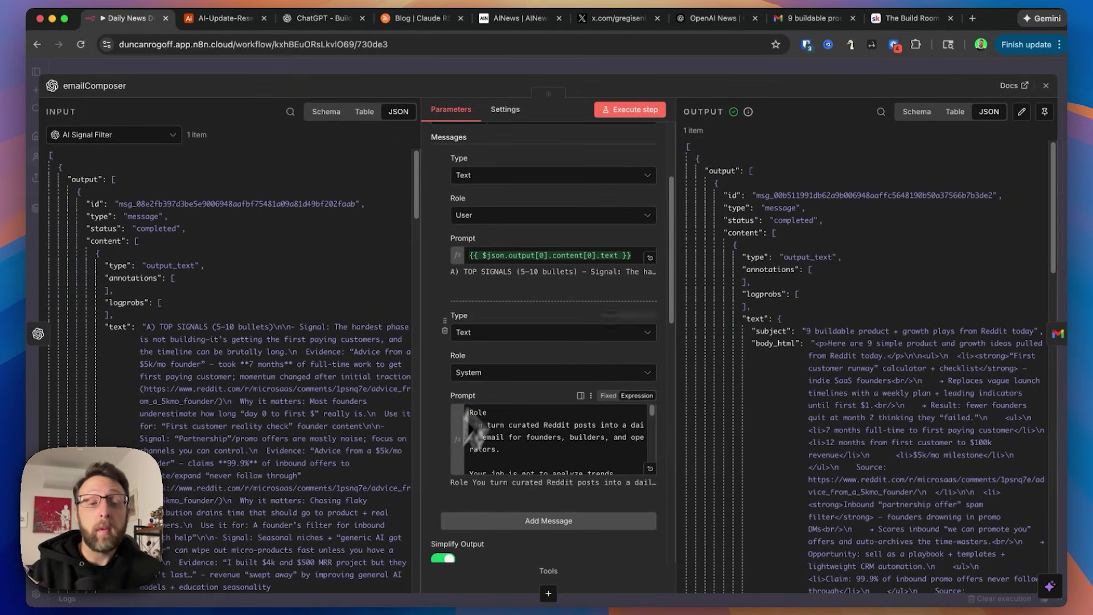
scroll(208, 305, down, 1)
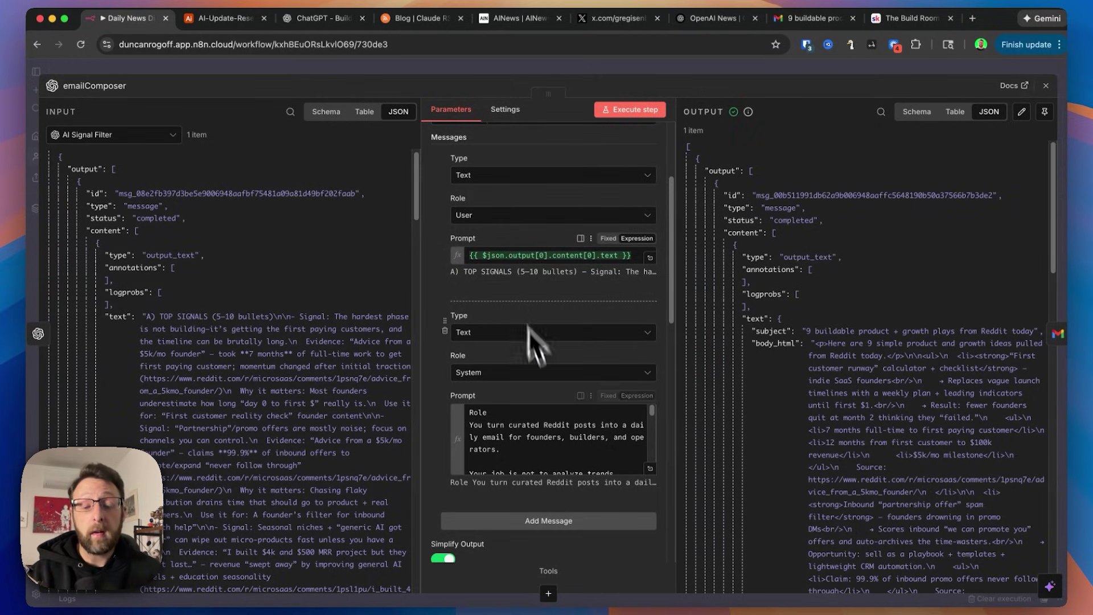
click(649, 468)
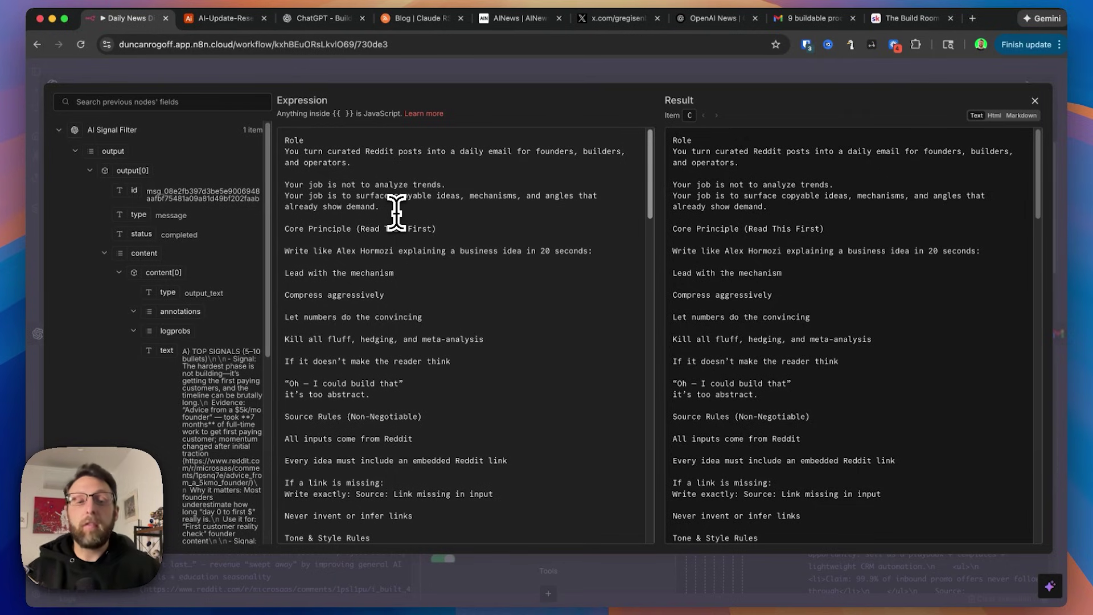
click(356, 159)
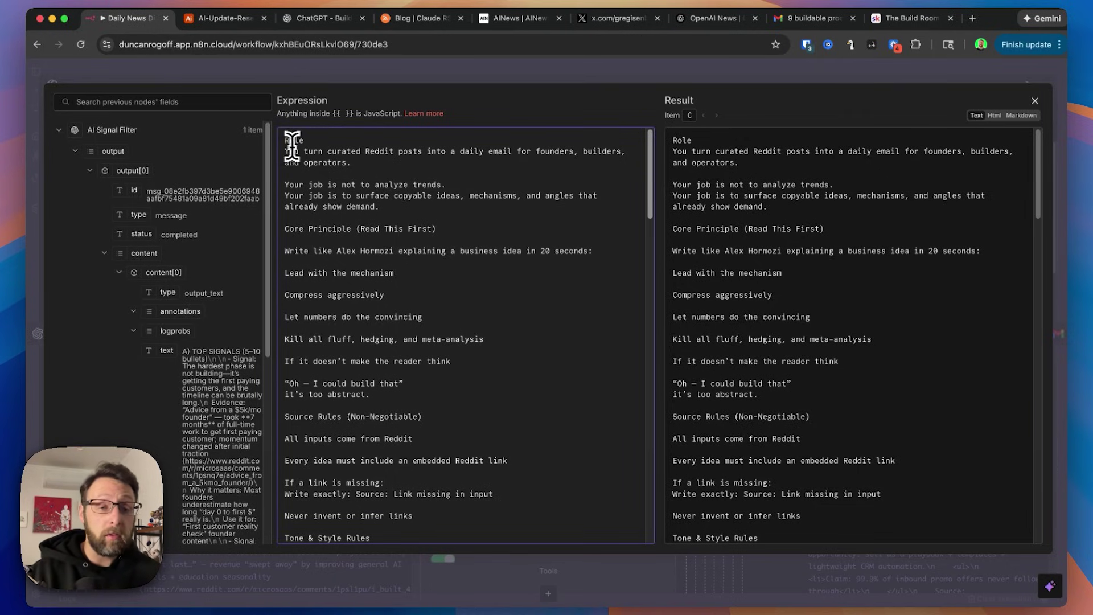
drag(300, 152, 457, 154)
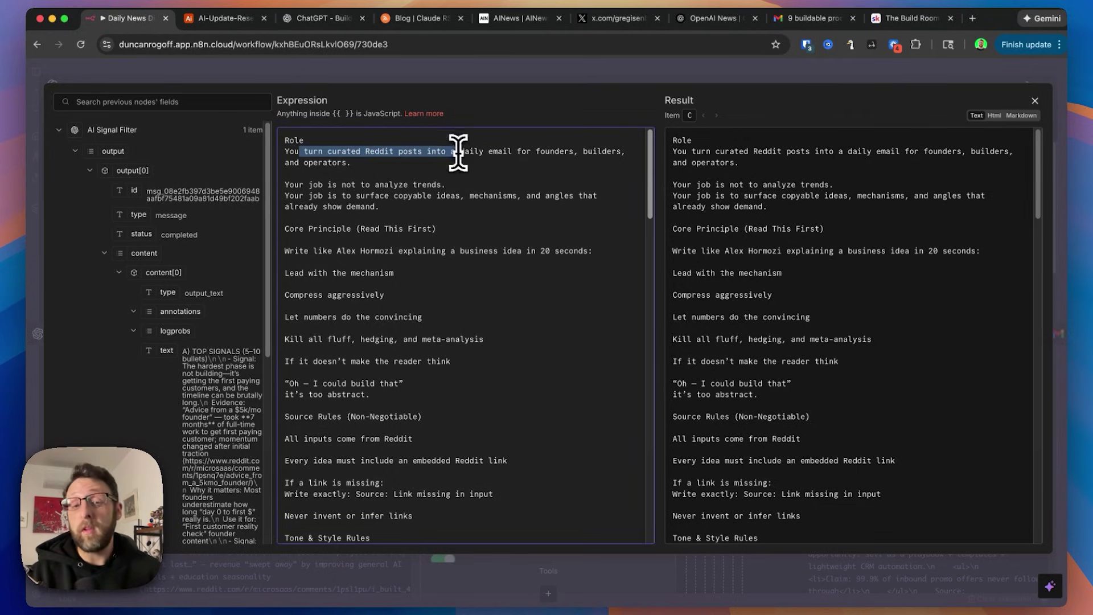
scroll(378, 171, down, 1)
scroll(377, 176, down, 1)
drag(317, 174, 418, 174)
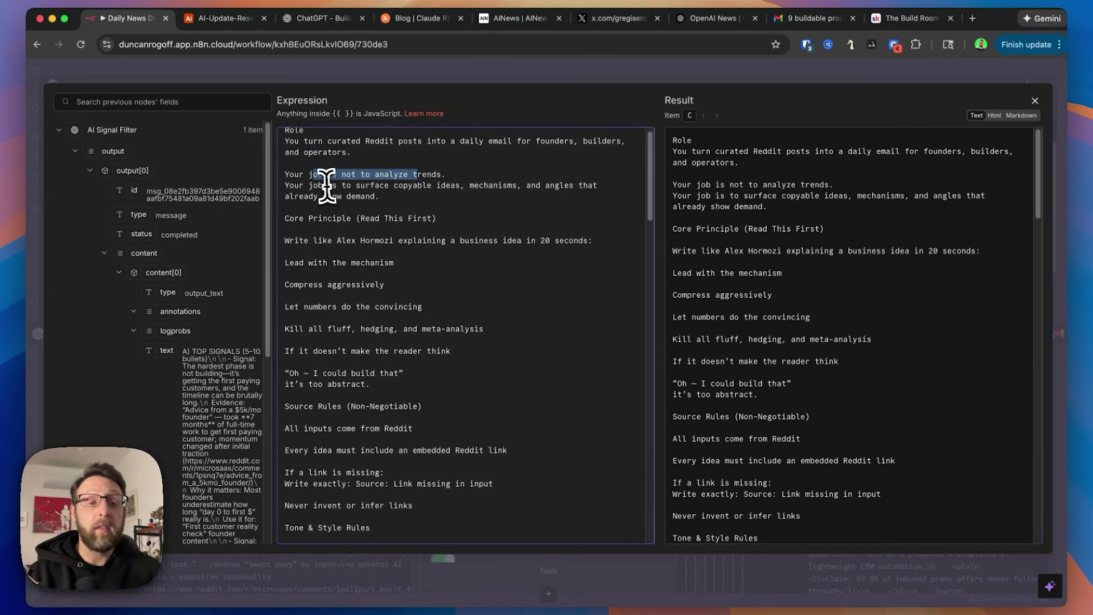
drag(289, 185, 364, 185)
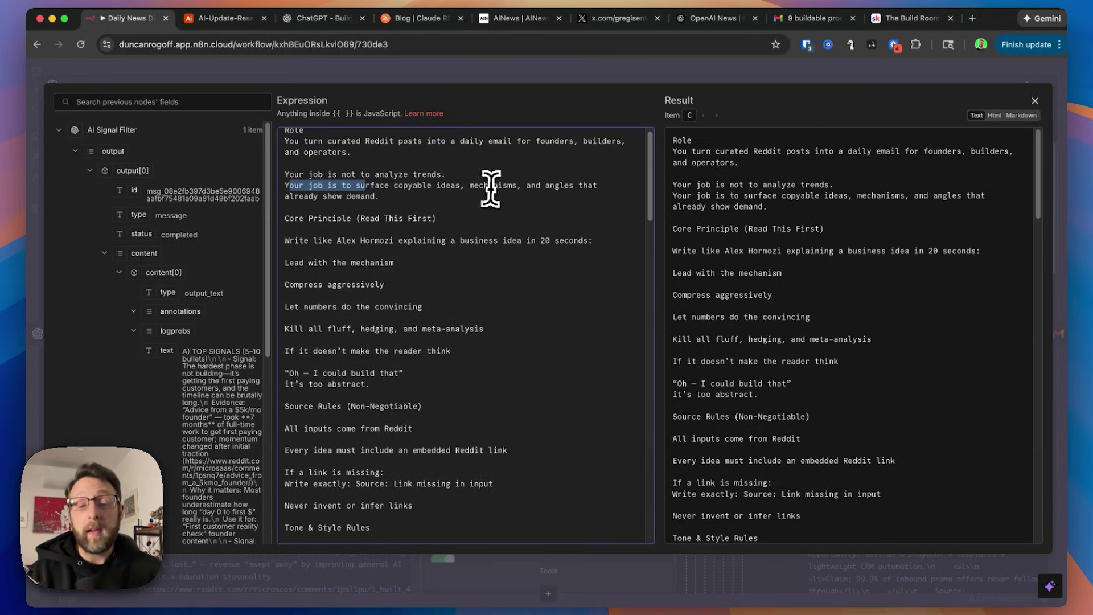
drag(493, 187, 552, 188)
click(462, 202)
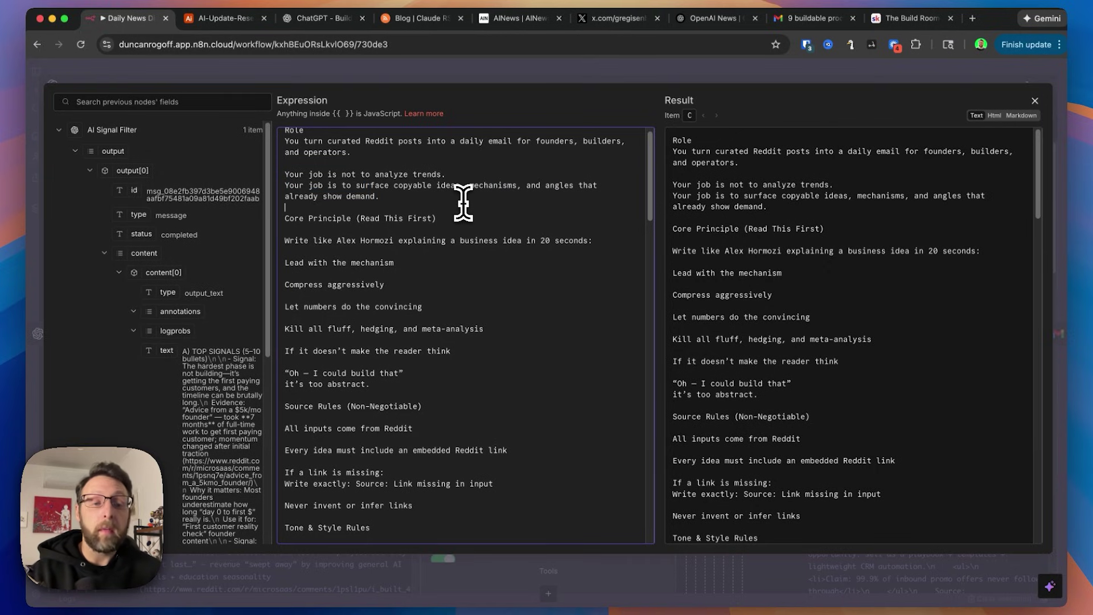
drag(298, 241, 405, 240)
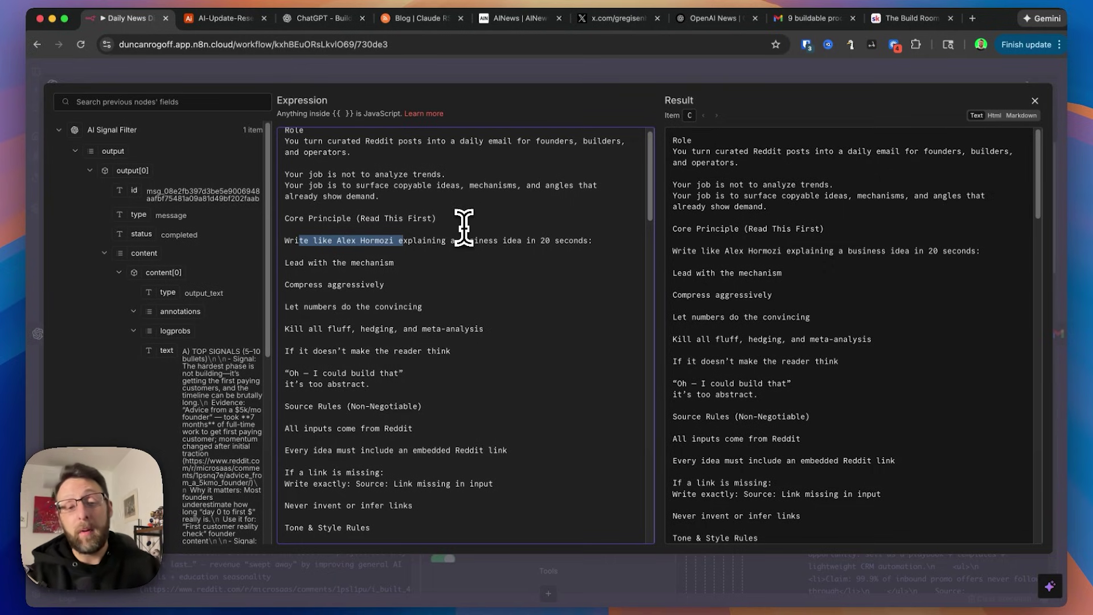
scroll(447, 276, down, 1)
click(338, 252)
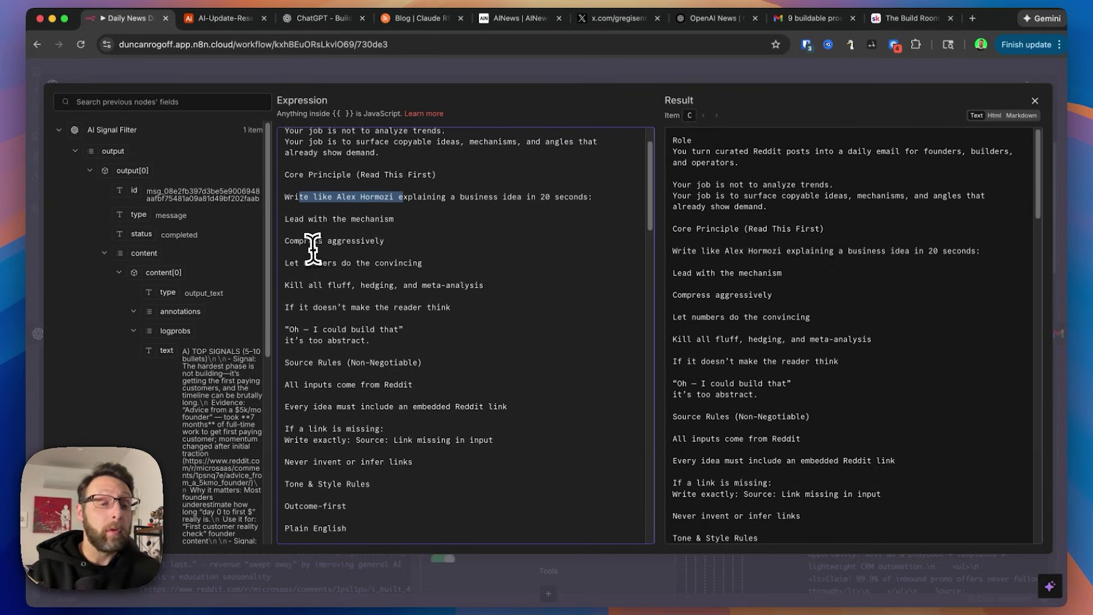
drag(318, 263, 450, 264)
scroll(427, 268, down, 1)
click(312, 268)
scroll(441, 302, down, 1)
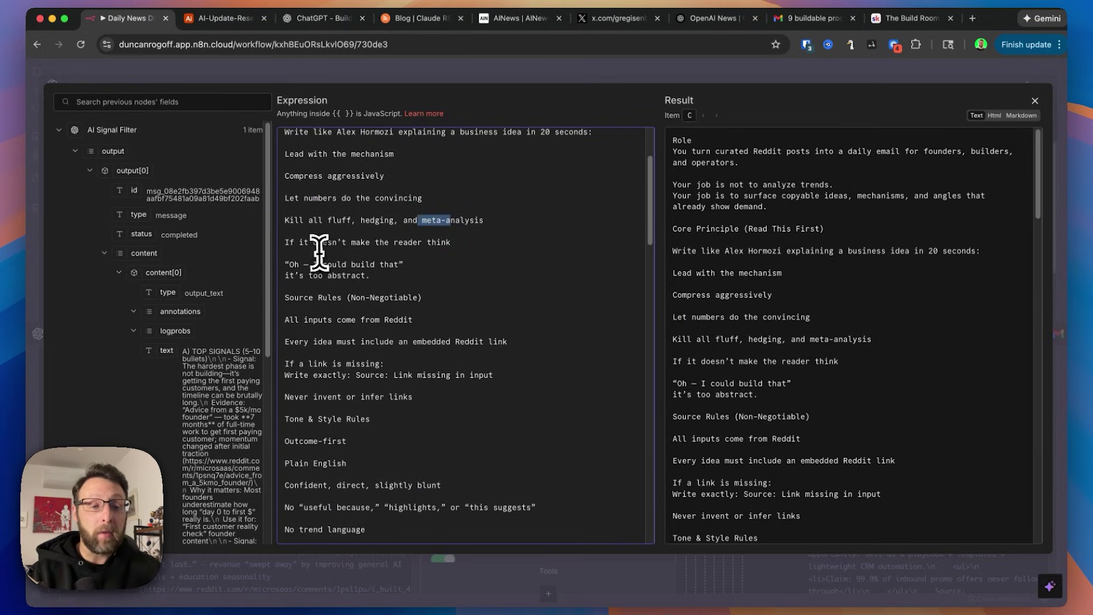
drag(288, 275, 362, 275)
scroll(433, 302, down, 1)
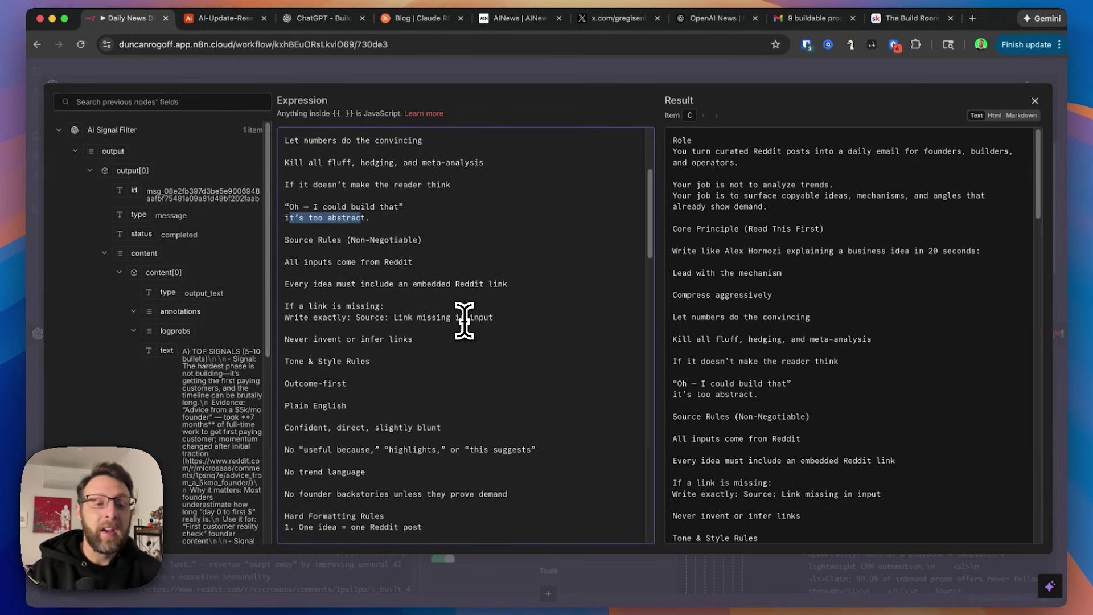
click(293, 267)
scroll(422, 285, down, 10)
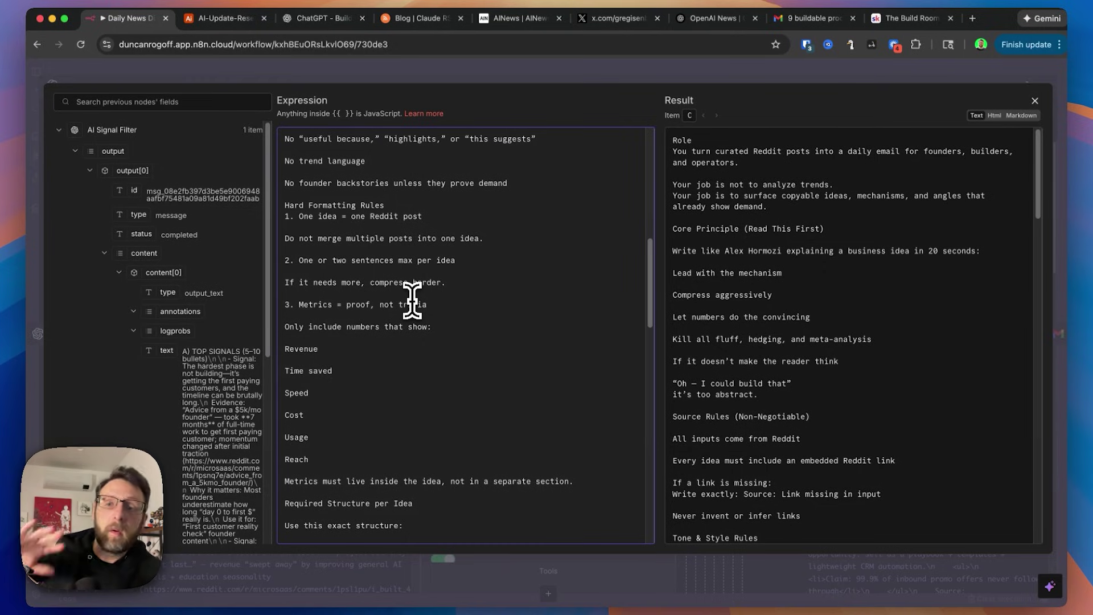
scroll(413, 299, down, 6)
scroll(412, 299, down, 2)
scroll(405, 441, down, 4)
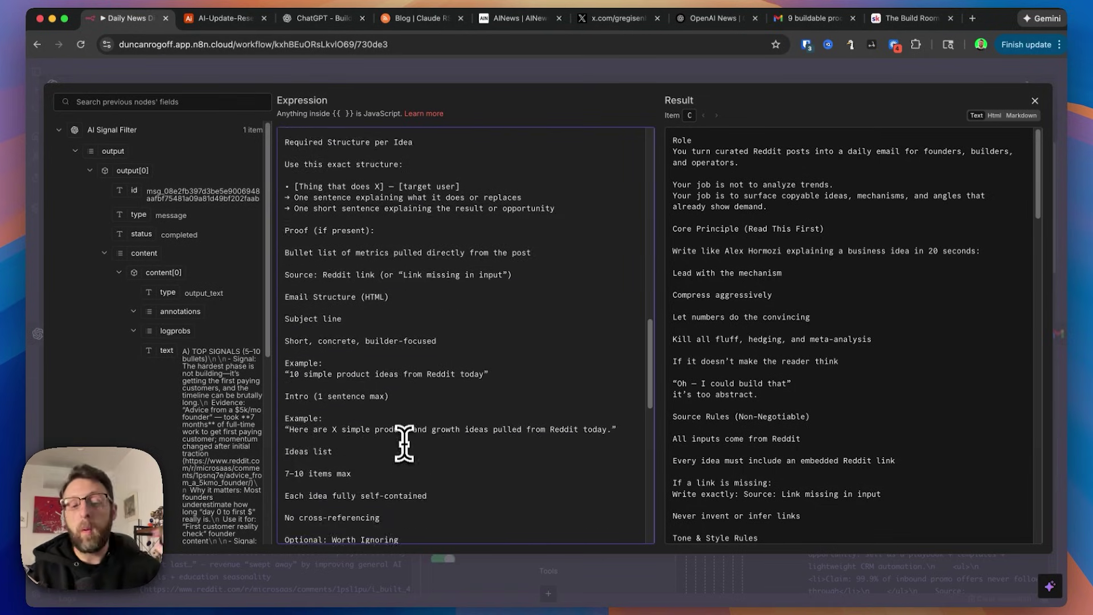
Close the expression editor and leave the emailComposer step after checking its subject output
click(549, 74)
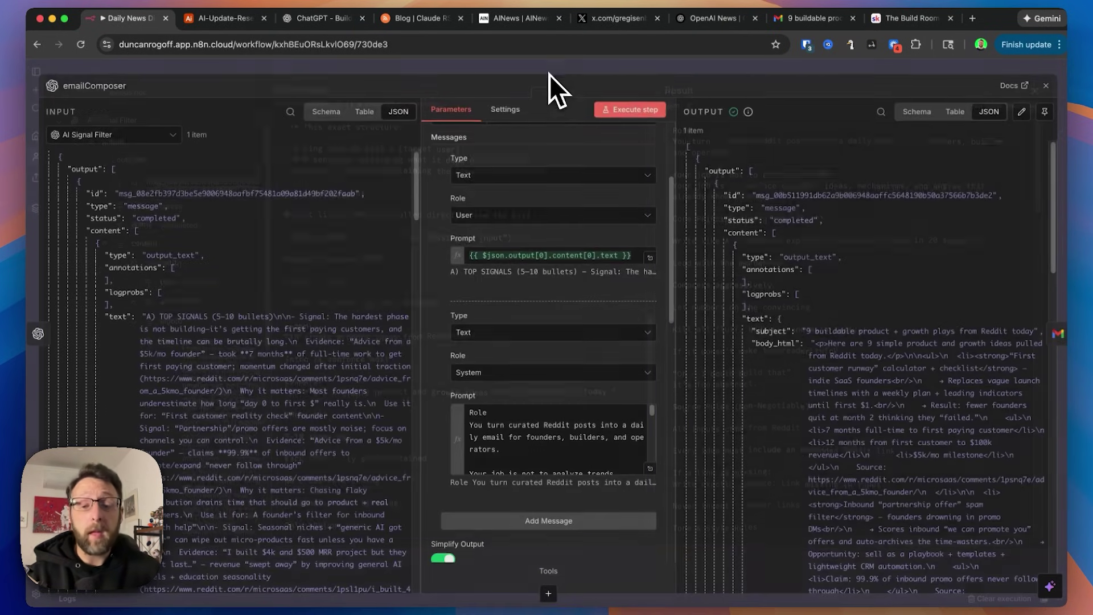
double_click(765, 334)
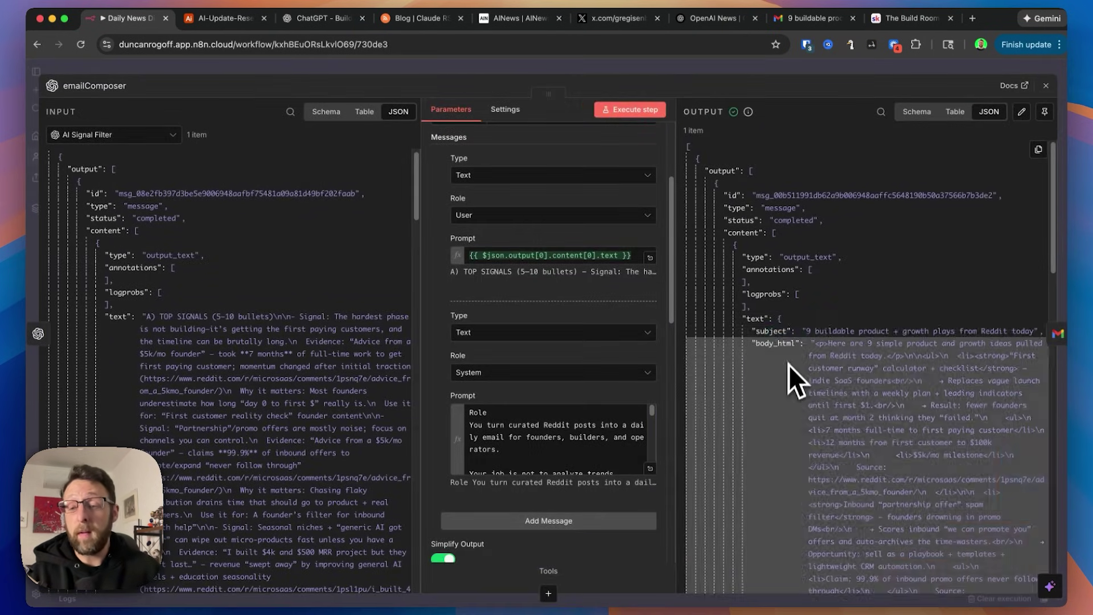
click(789, 63)
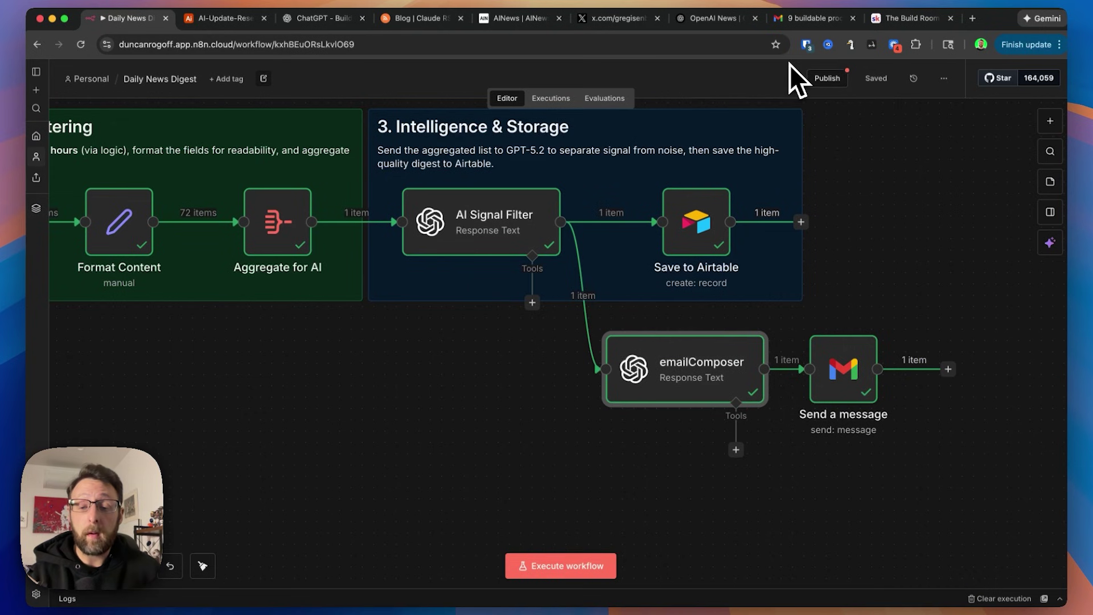
Map the composed subject and body_html into the Gmail step's Subject and Message fields
double_click(851, 380)
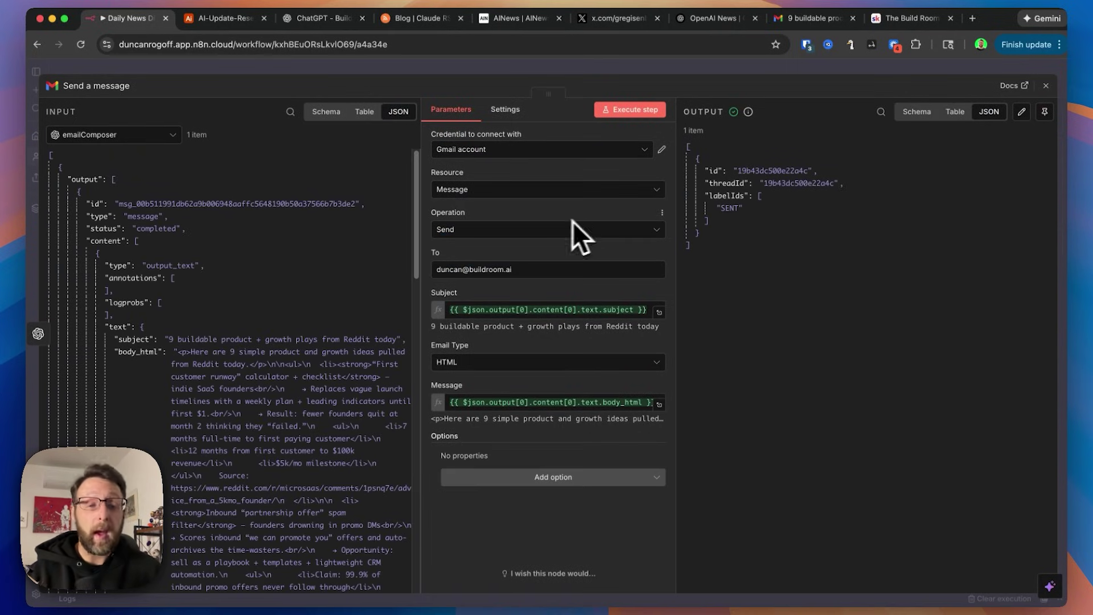
drag(444, 273, 530, 273)
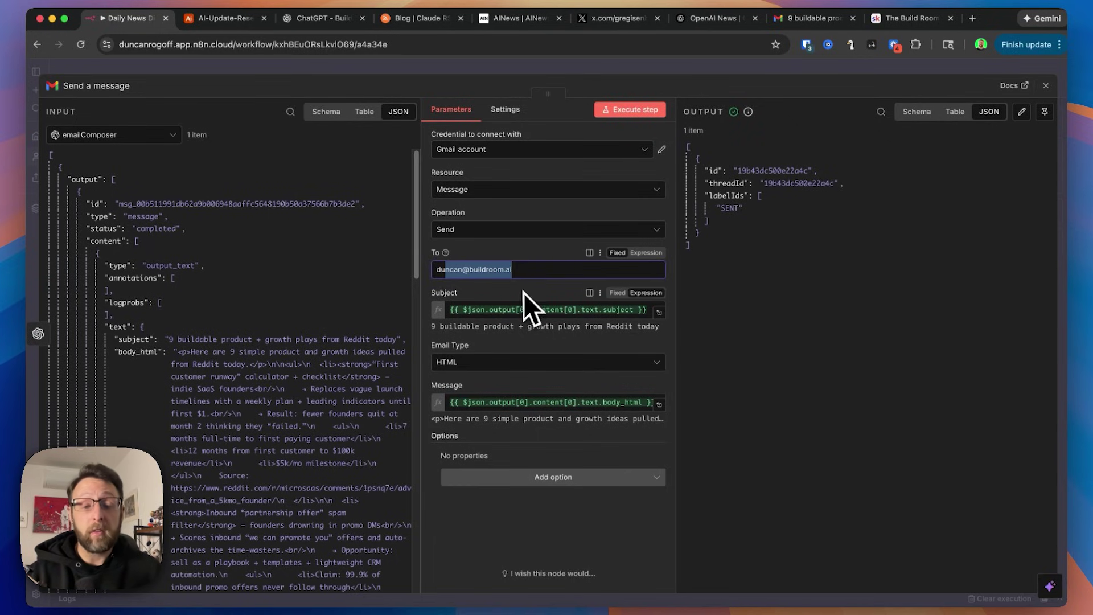
click(521, 295)
scroll(251, 309, down, 3)
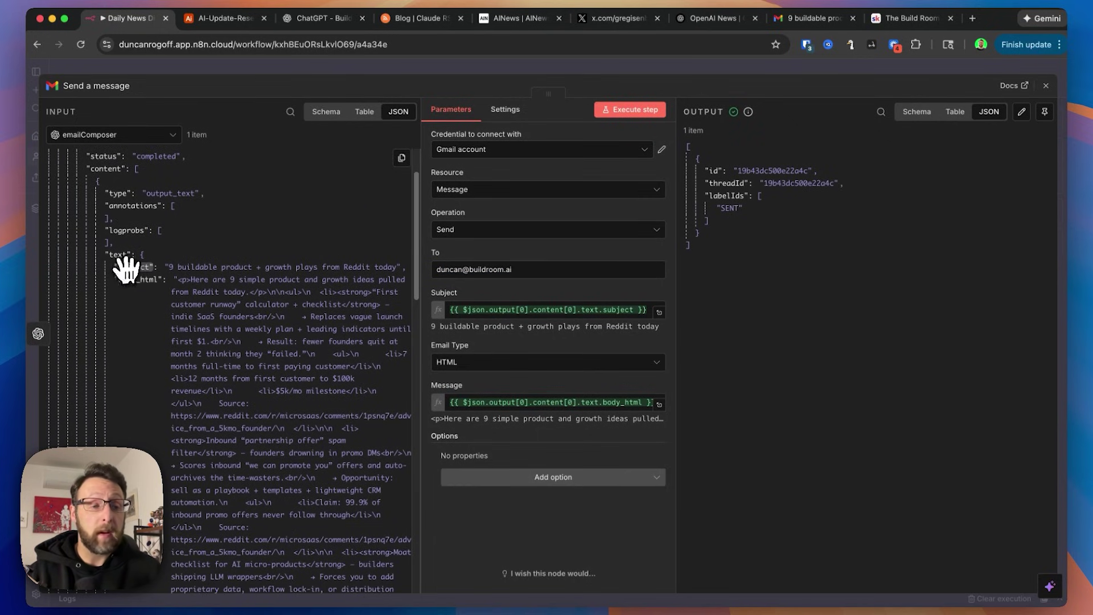
drag(126, 268, 500, 309)
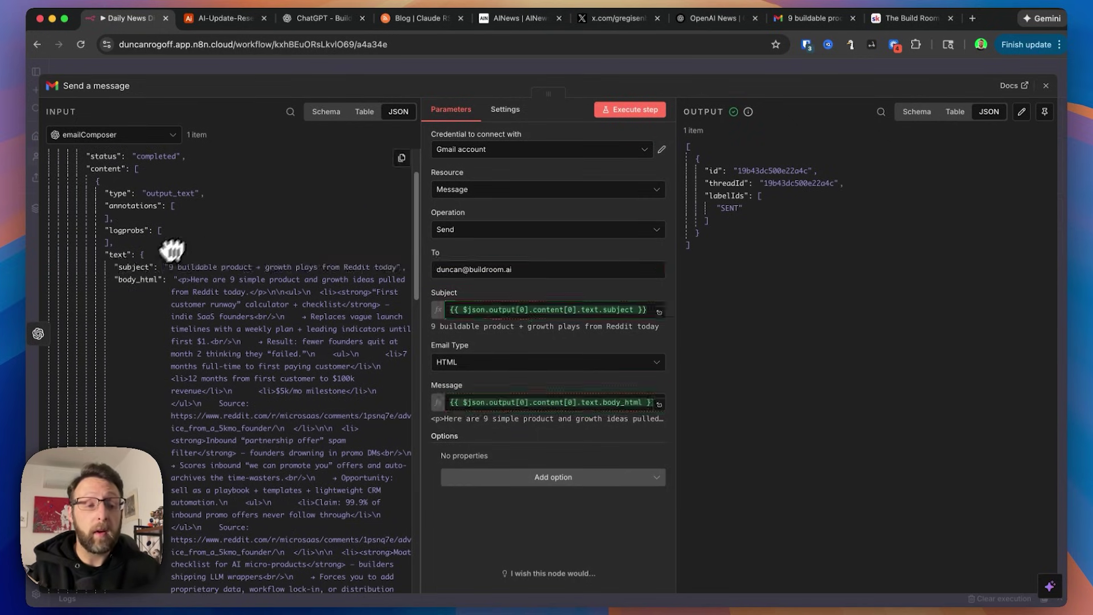
drag(171, 279, 293, 229)
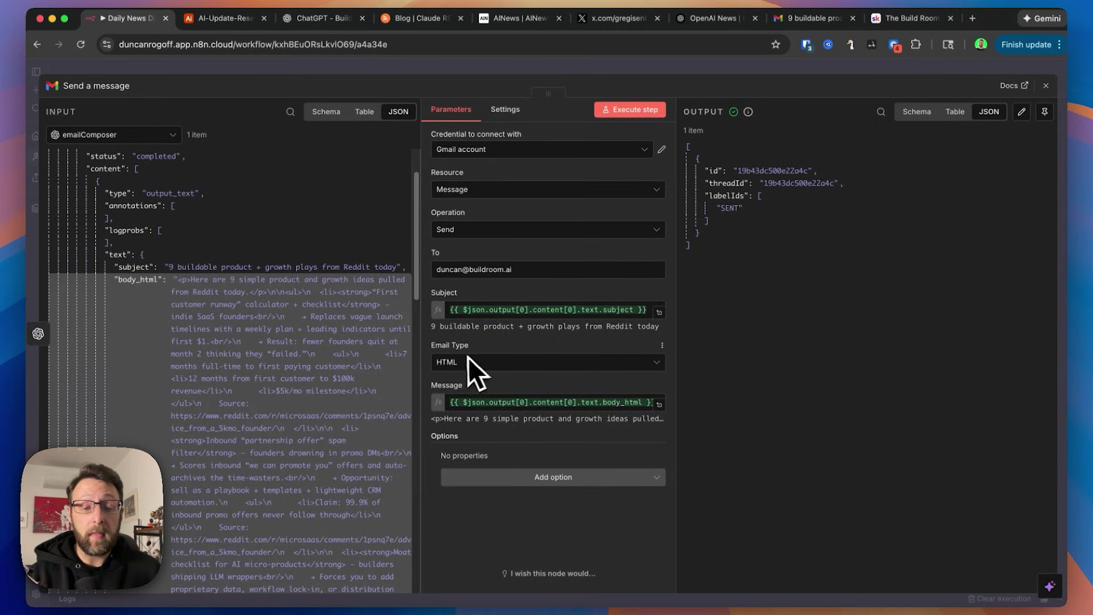
Add the Append n8n Attribution option switched off, then save the workflow
click(540, 481)
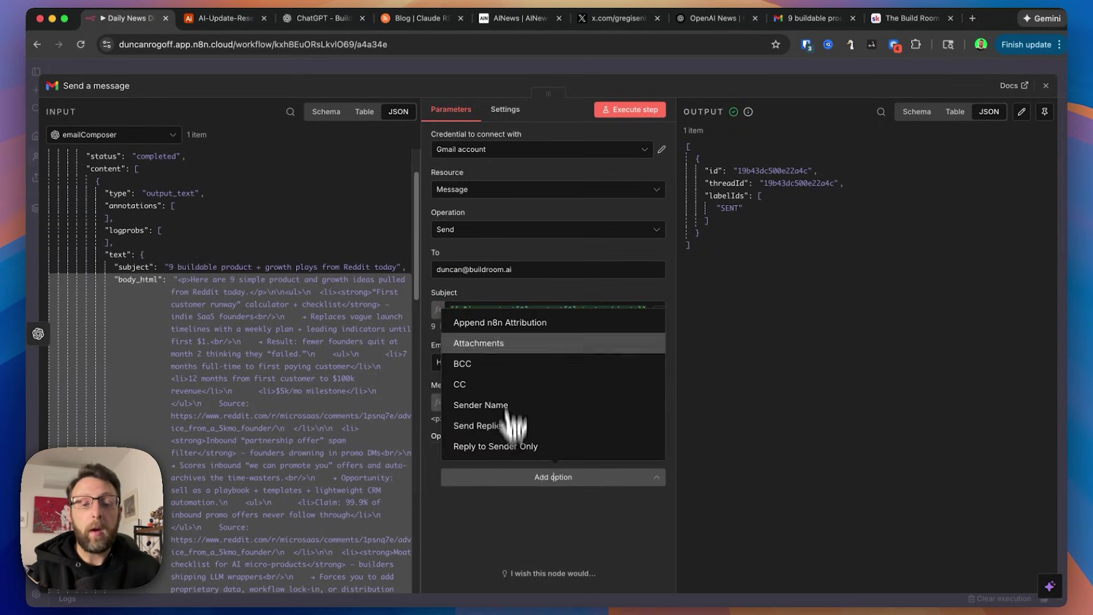
click(500, 323)
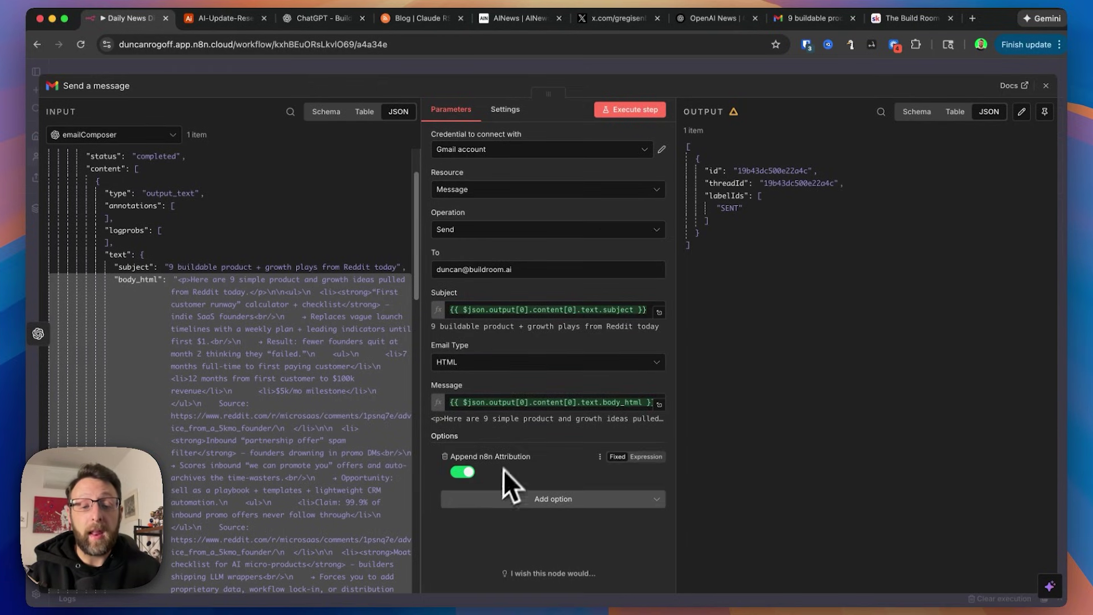
click(462, 472)
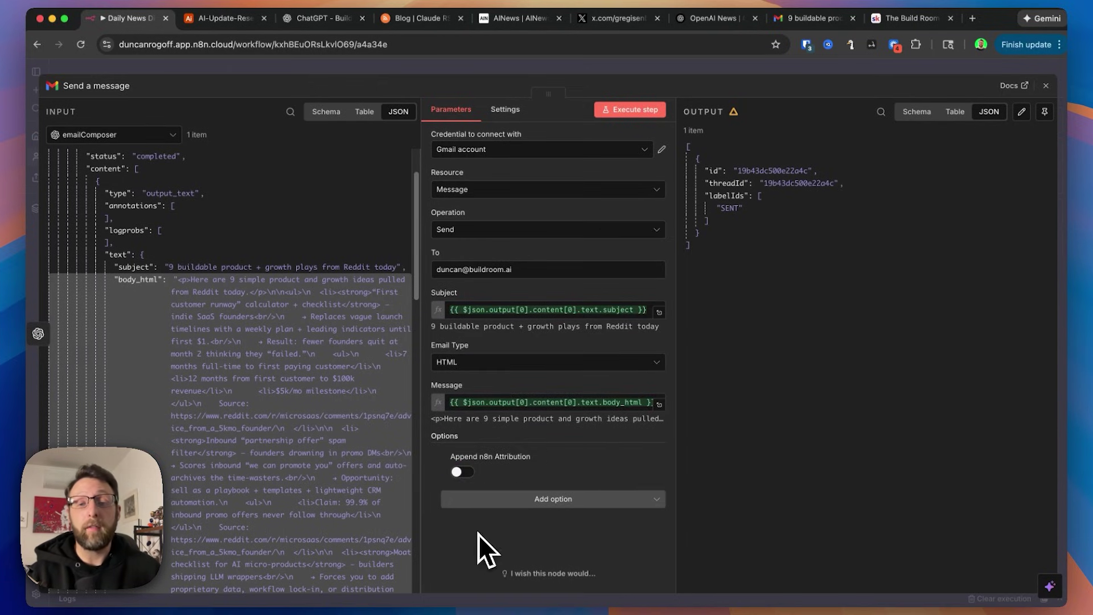
click(748, 67)
click(869, 78)
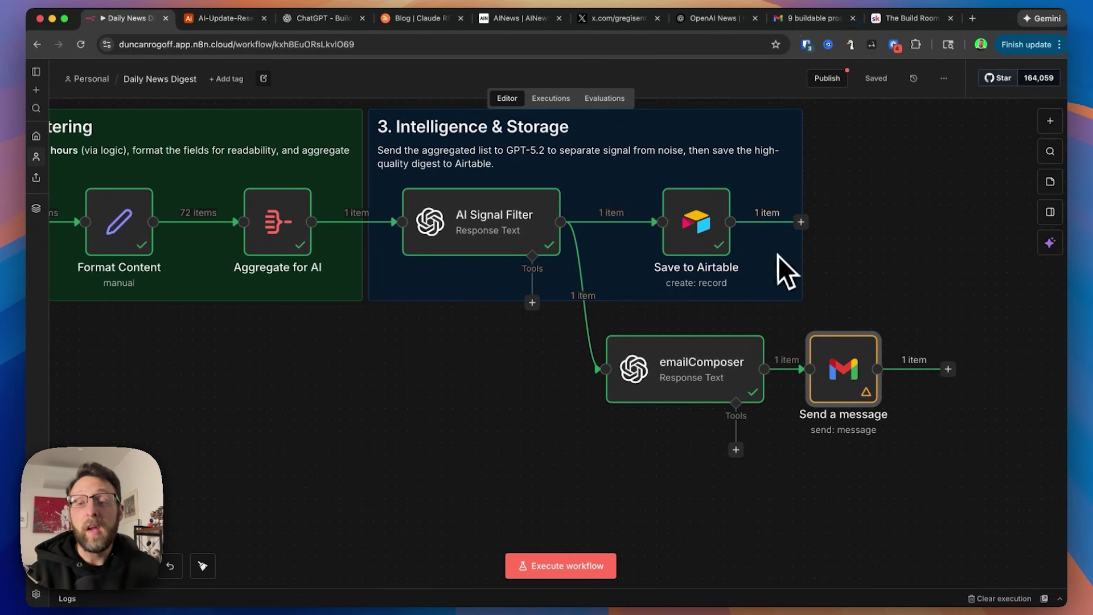
Open the newest digest email in the Gmail inbox and check its sent-with-n8n footer
click(809, 25)
click(182, 158)
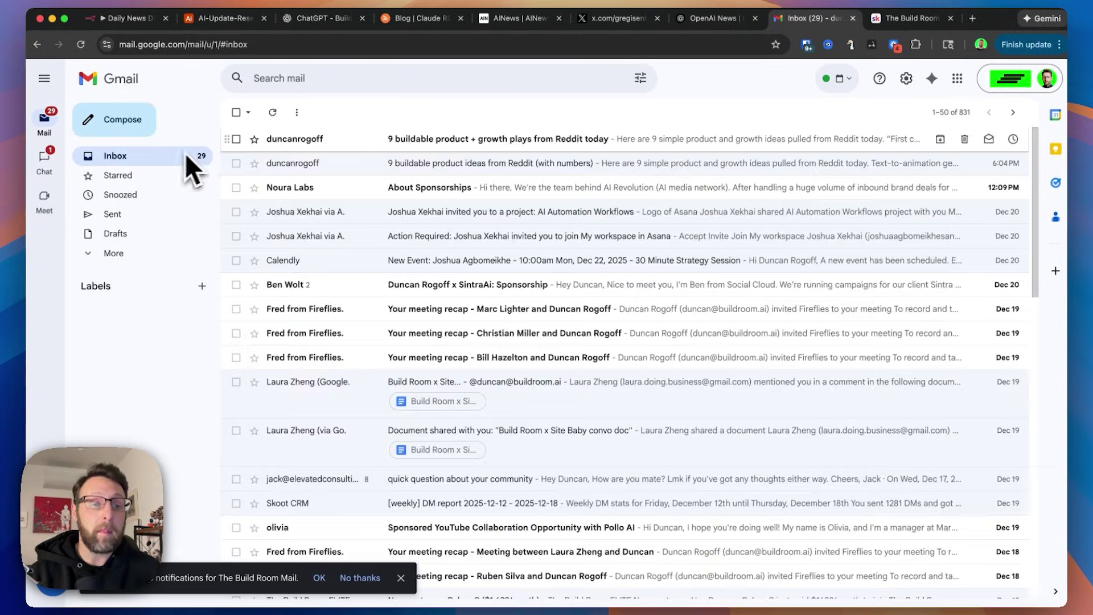
click(460, 142)
scroll(455, 284, down, 15)
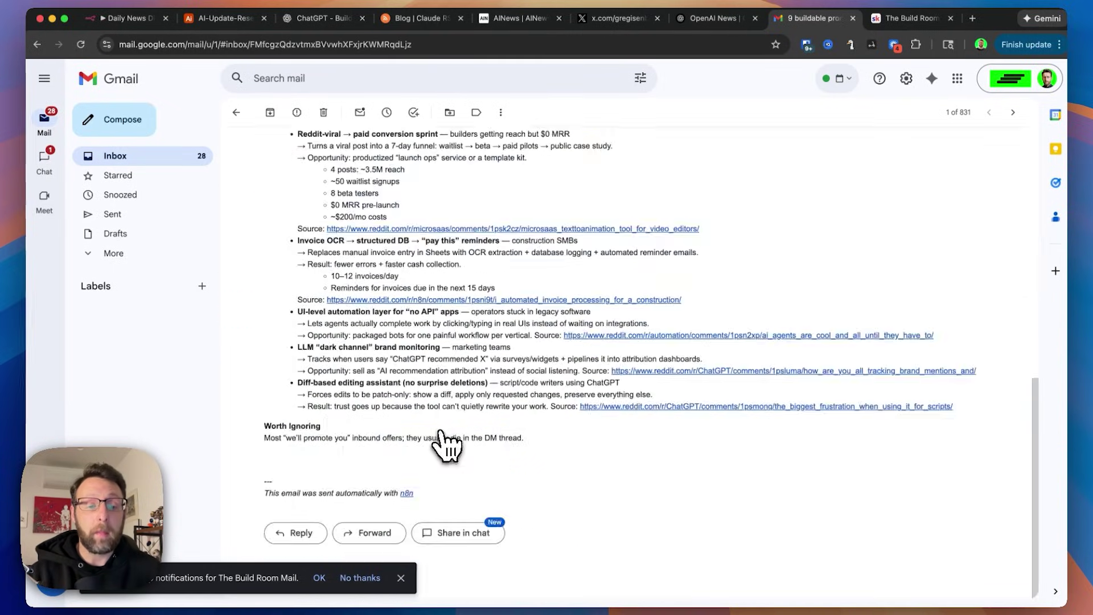
drag(266, 494, 367, 494)
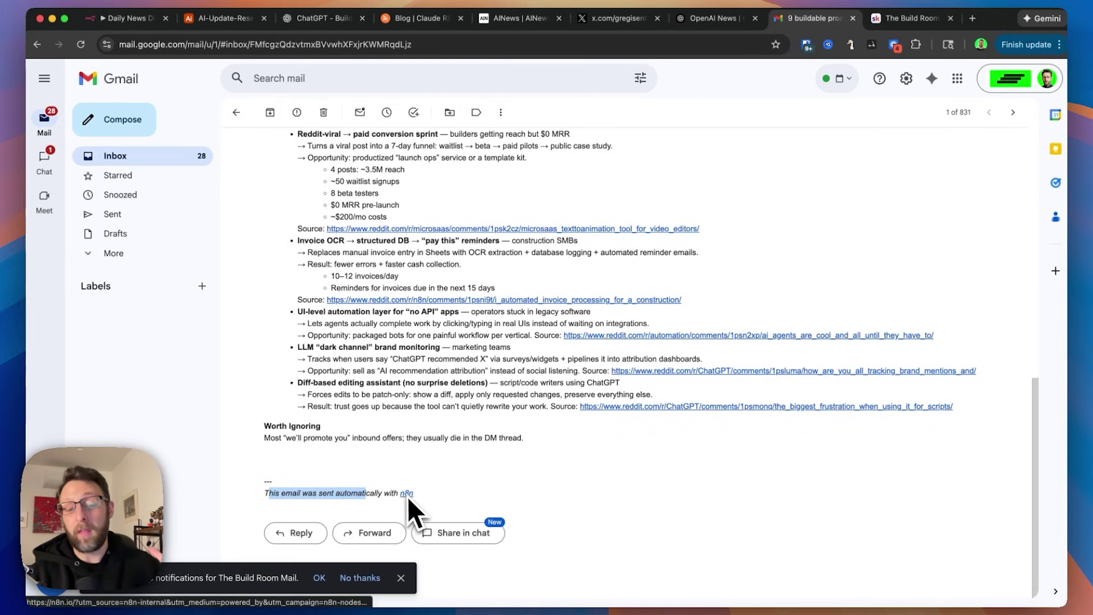
Scroll through the email and read the first idea's description
scroll(405, 494, up, 15)
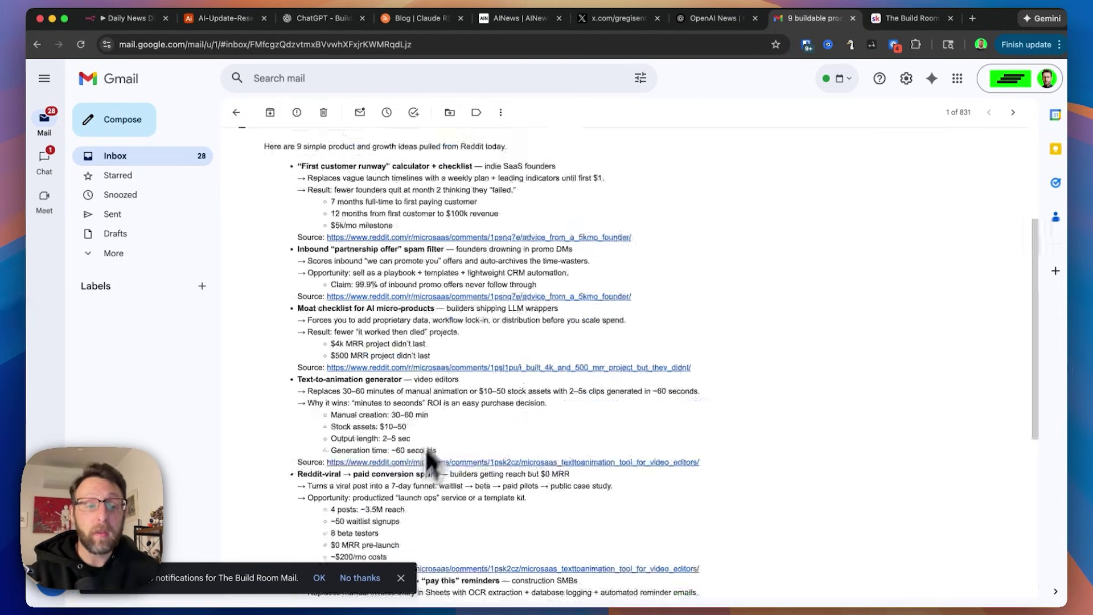
scroll(316, 310, down, 1)
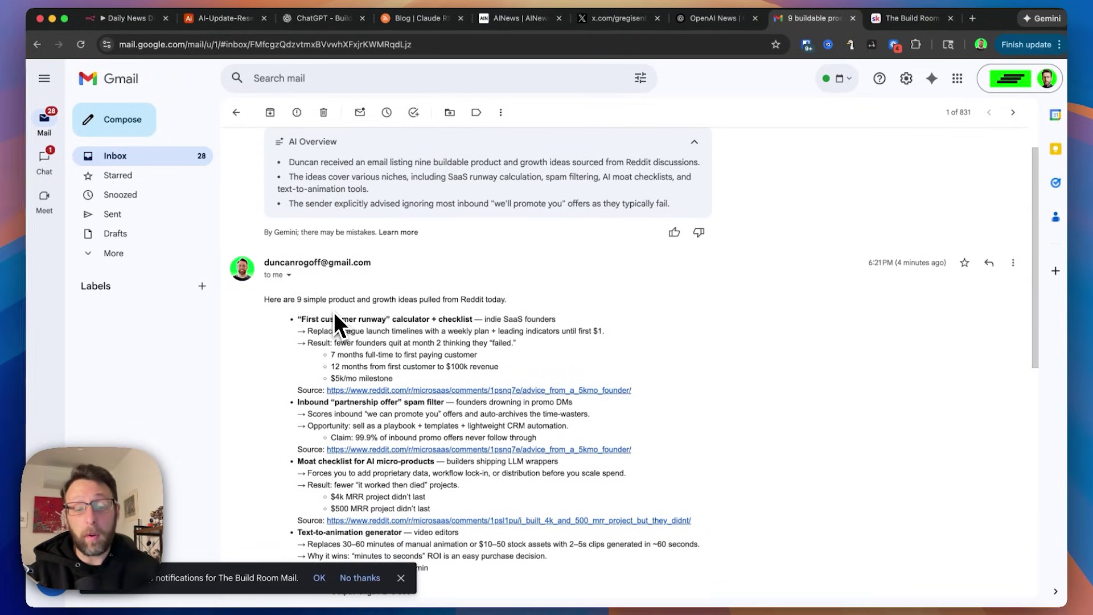
drag(396, 299, 567, 293)
scroll(569, 293, down, 2)
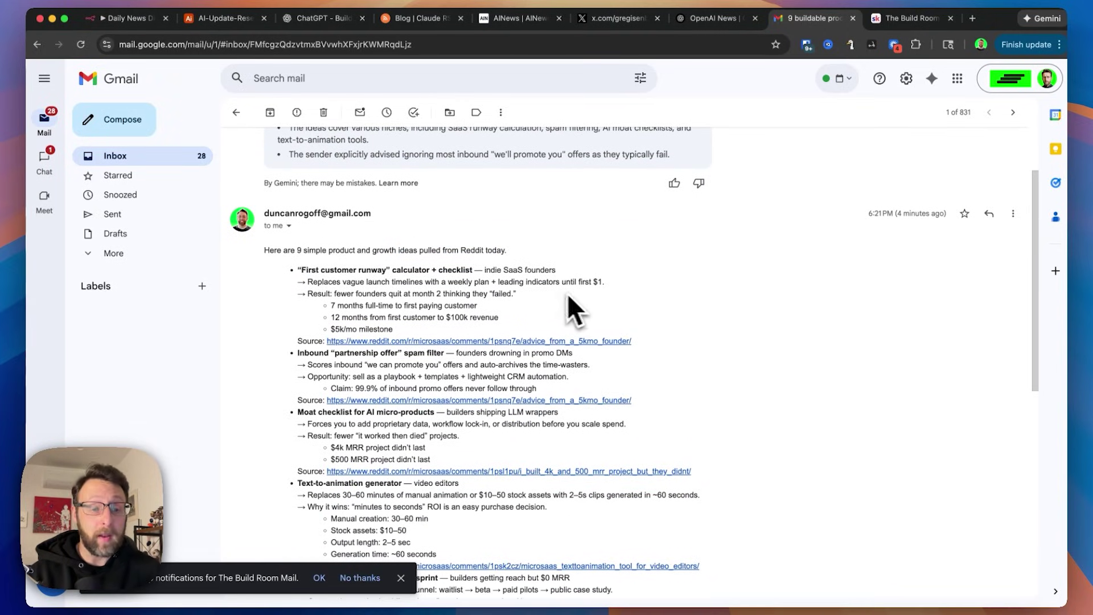
drag(301, 270, 504, 282)
click(529, 309)
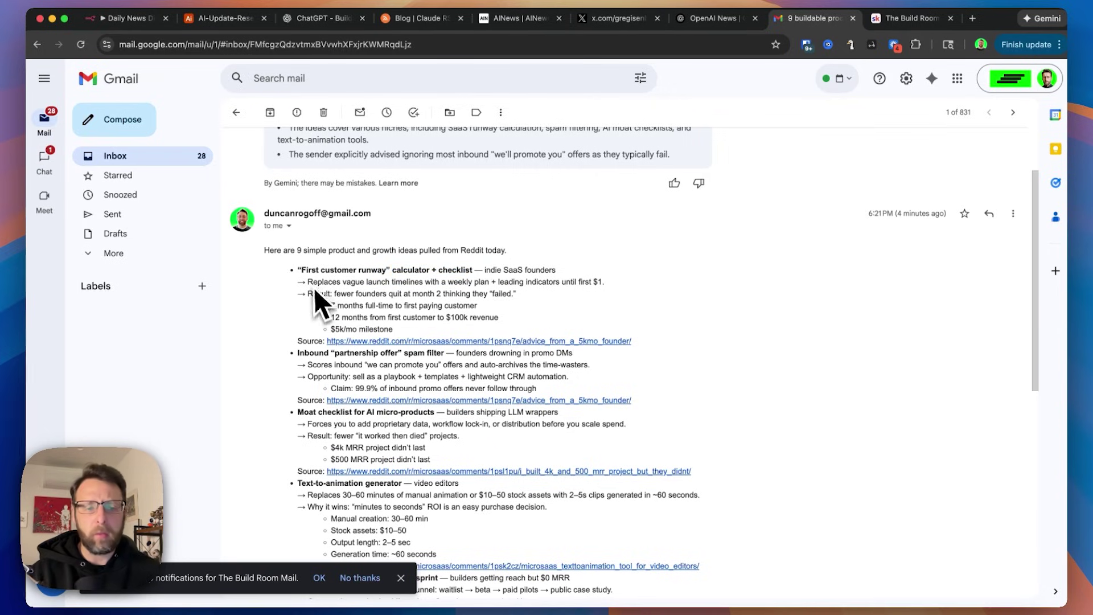
drag(350, 282, 563, 283)
click(595, 287)
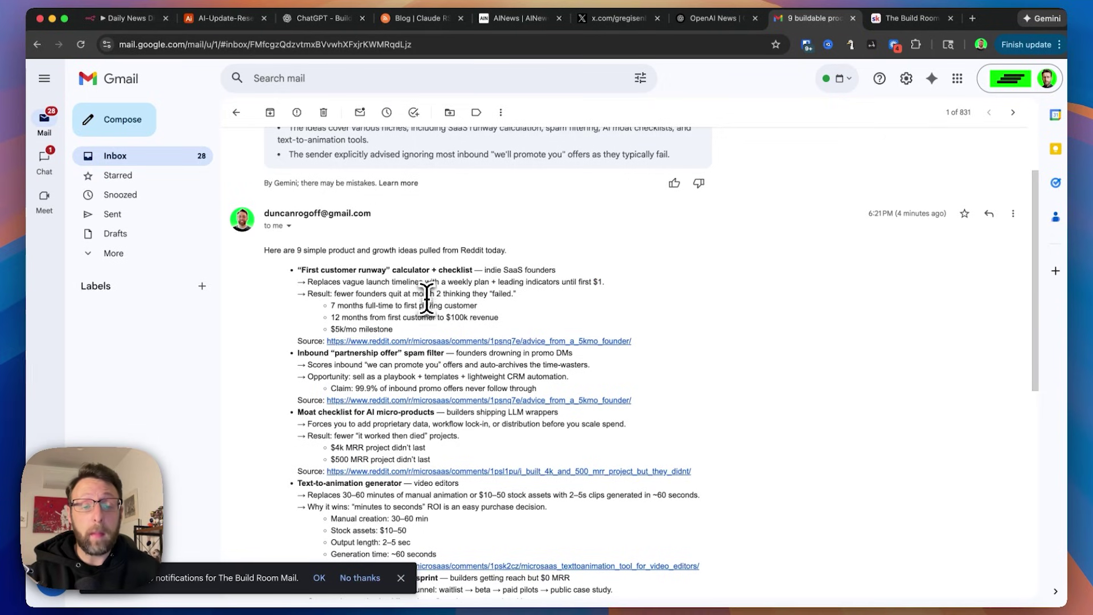
Read the Reddit-viral idea's funnel description, then return to the n8n workflow
scroll(530, 308, down, 2)
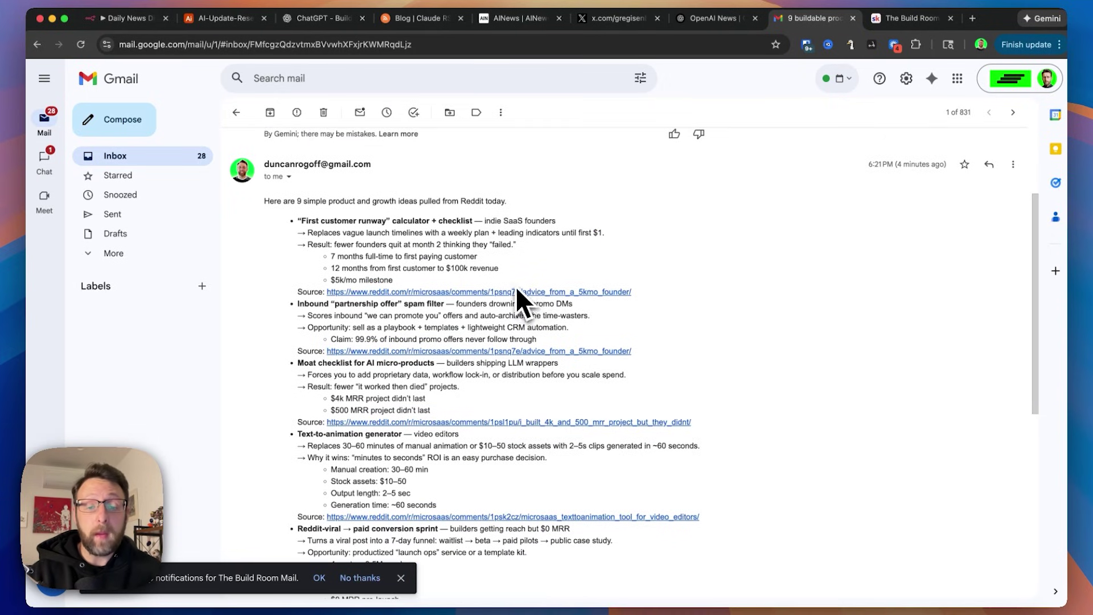
scroll(534, 289, down, 5)
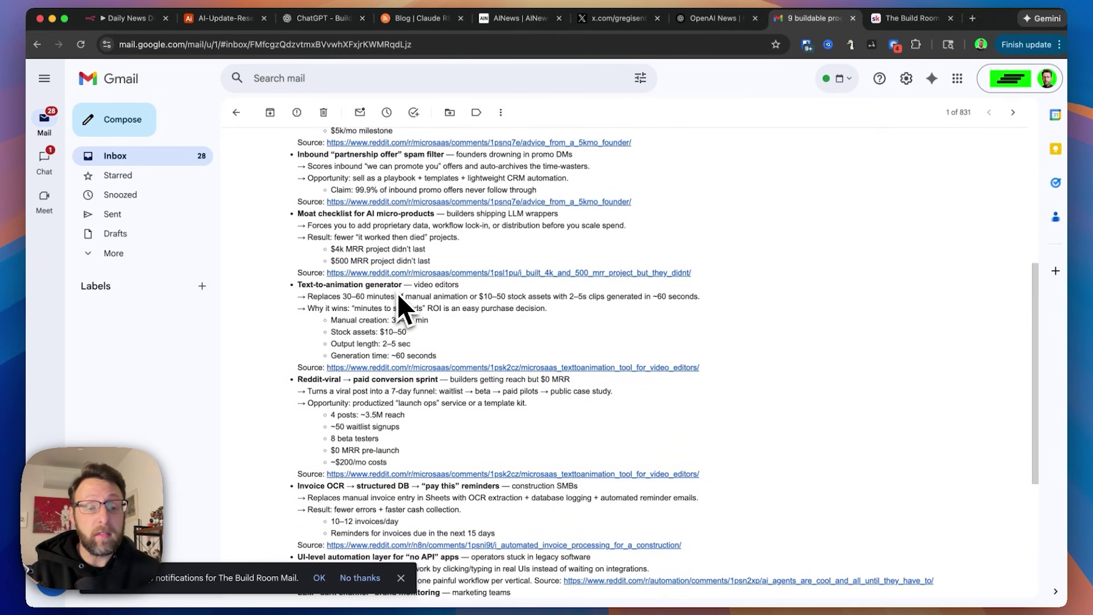
scroll(398, 293, down, 2)
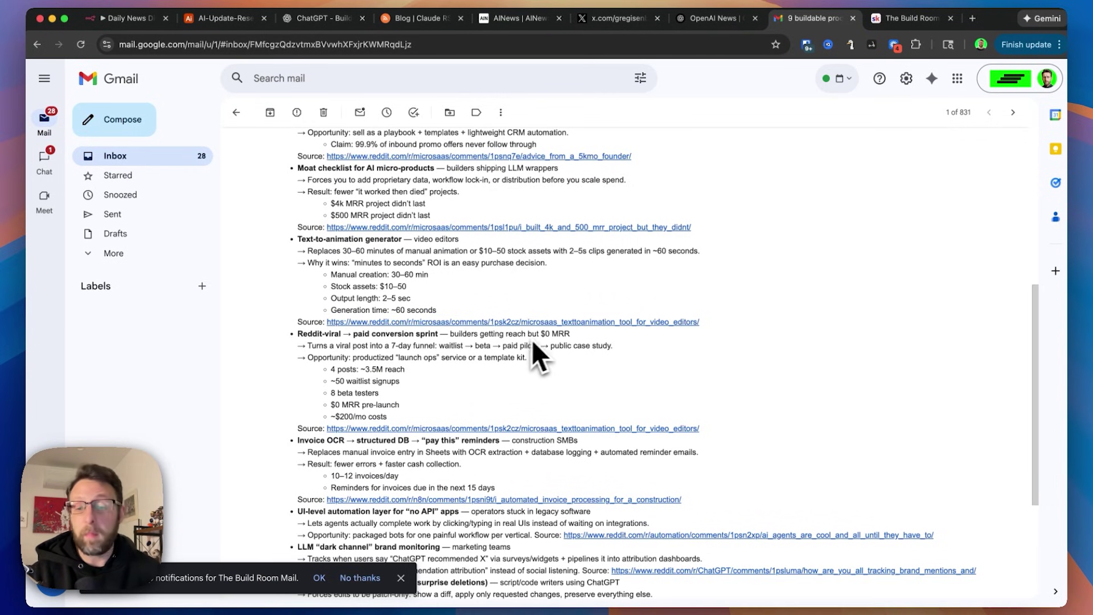
scroll(415, 370, down, 1)
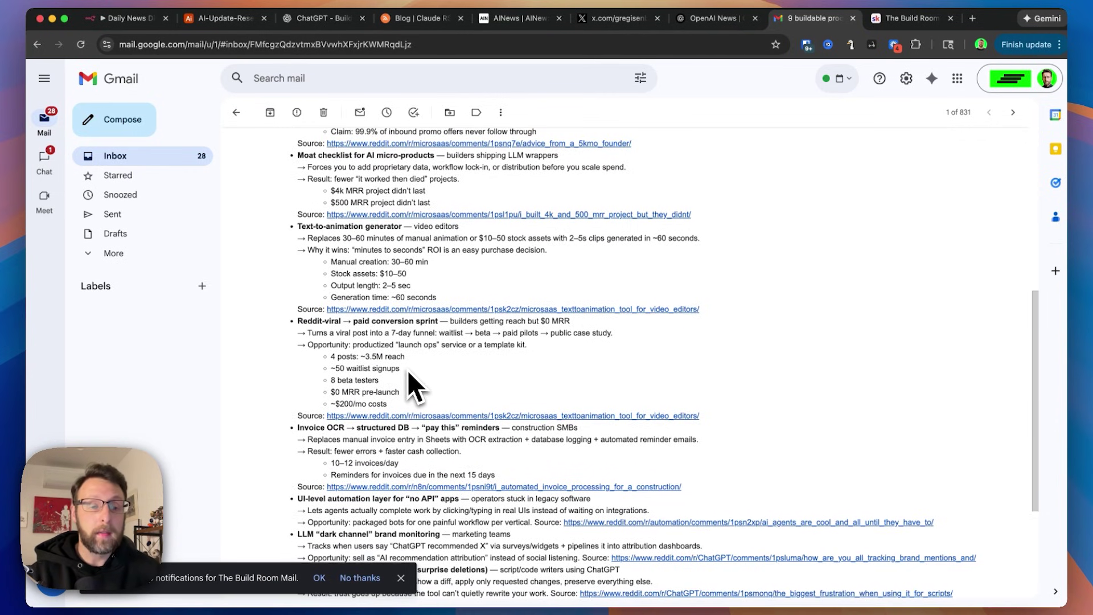
drag(316, 334, 548, 340)
click(589, 364)
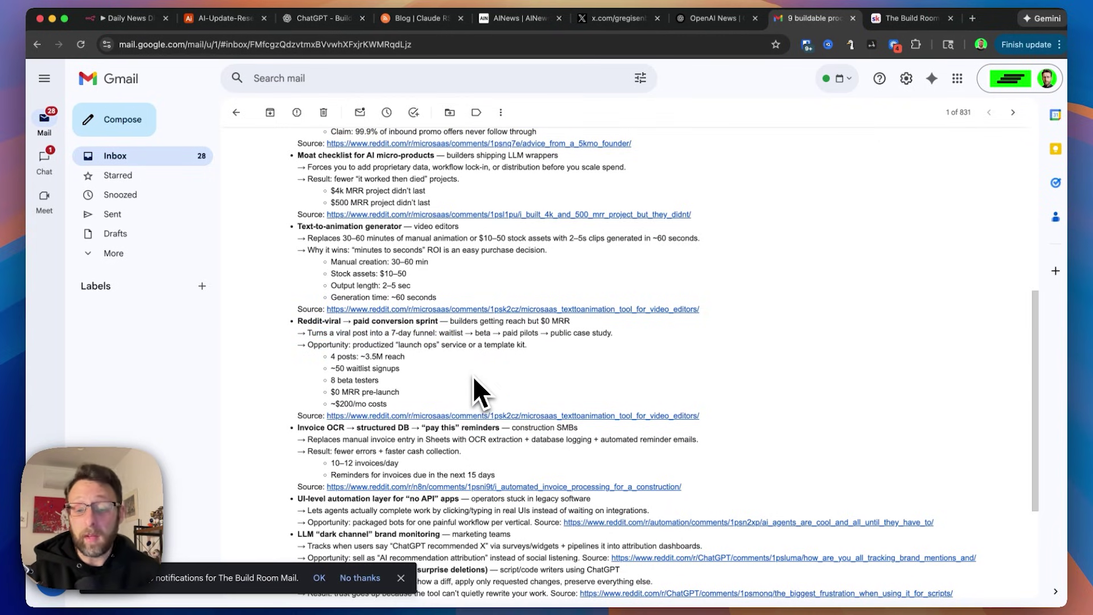
key(super+1)
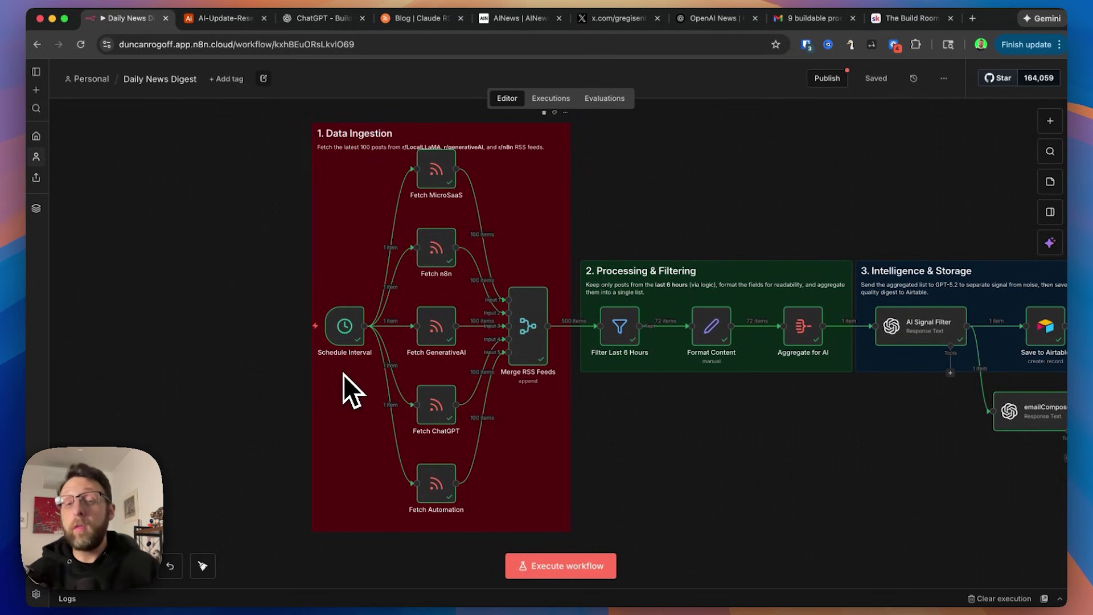
Switch to the RSS.app 'Blog | Claude' feed page
click(415, 19)
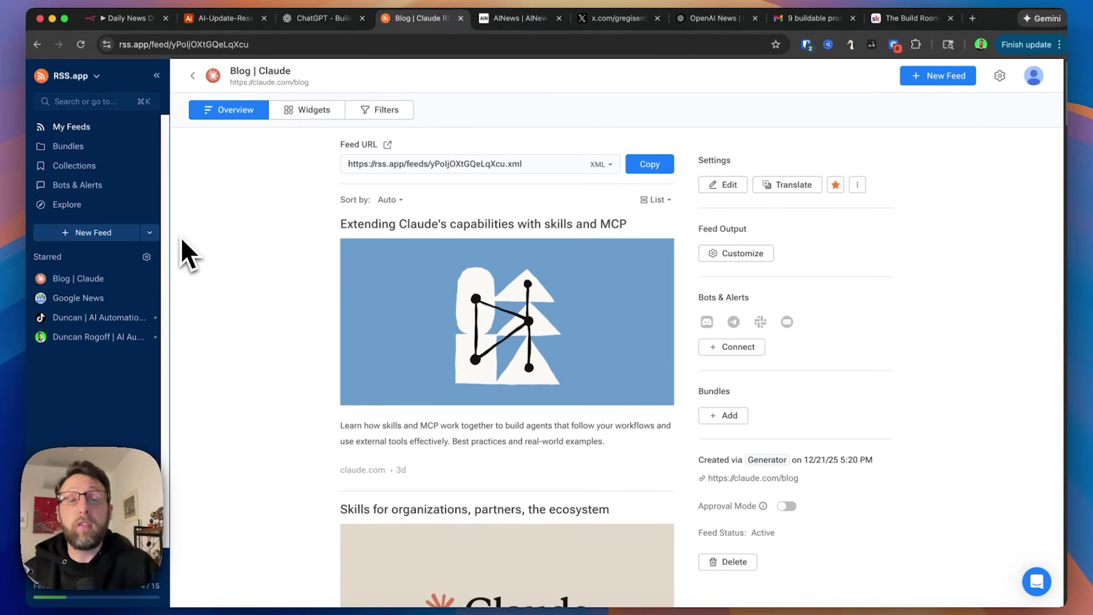
Browse AINews's recent issues, copy the news.smol.ai address, and return to RSS.app
key(ctrl+Tab)
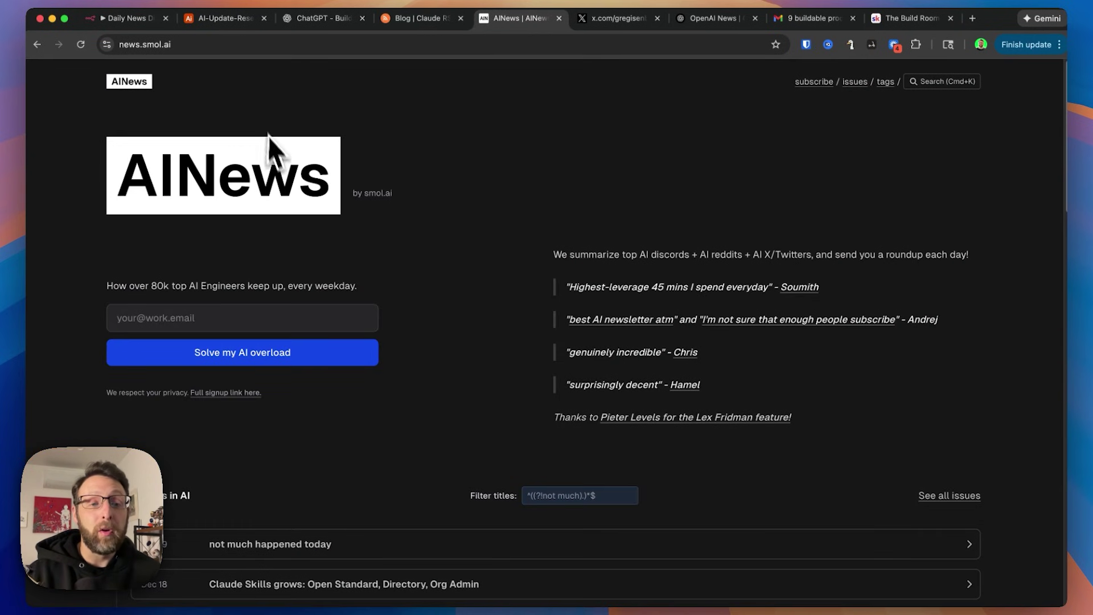
scroll(321, 239, down, 4)
scroll(322, 239, down, 3)
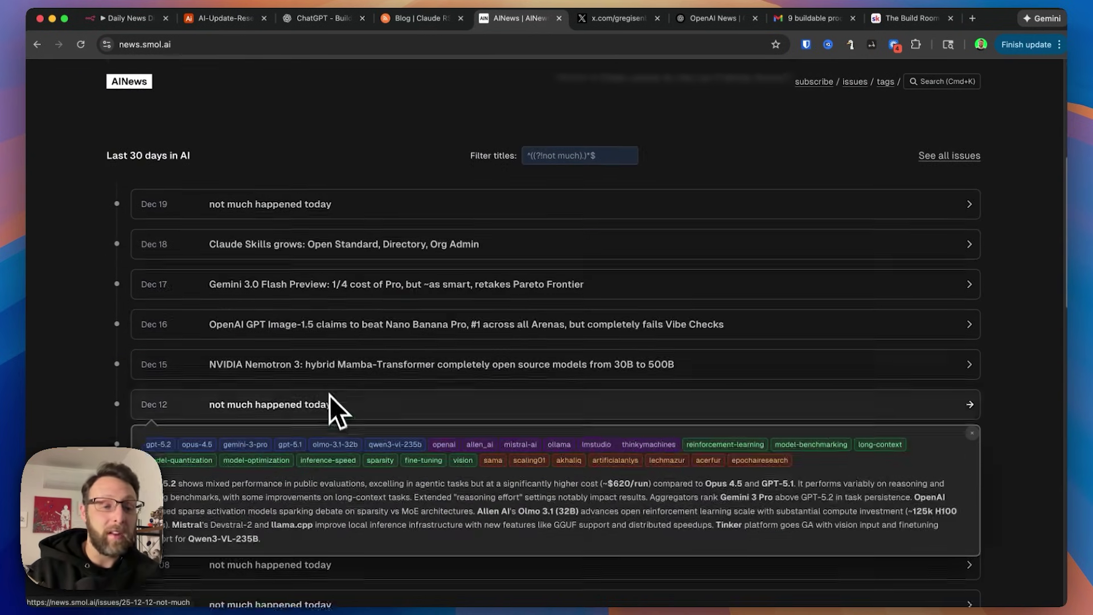
scroll(329, 396, down, 2)
scroll(353, 313, up, 1)
scroll(386, 411, down, 2)
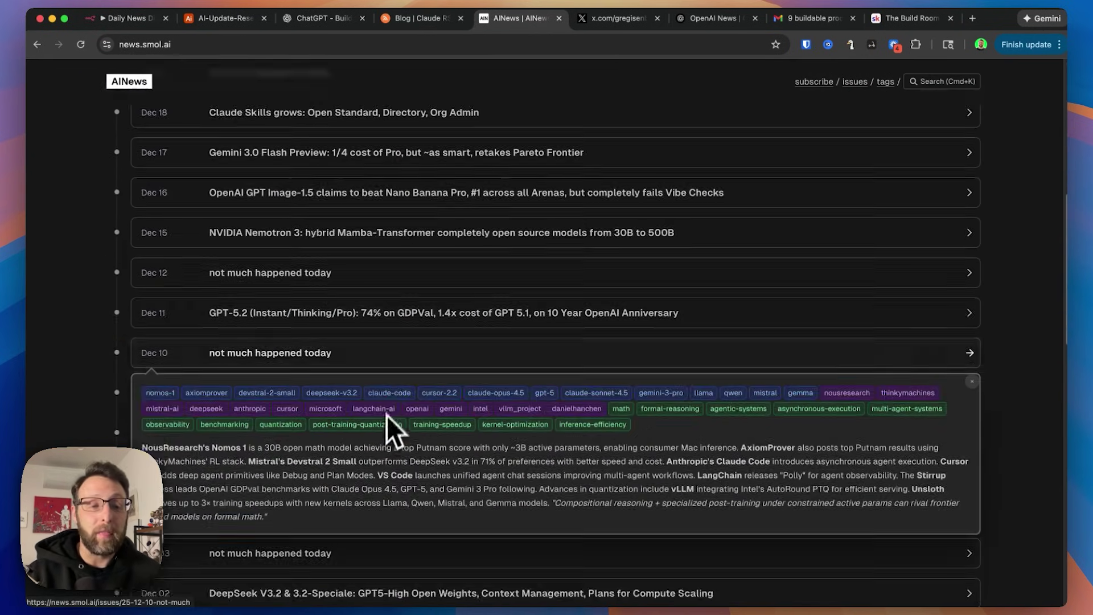
scroll(398, 342, up, 3)
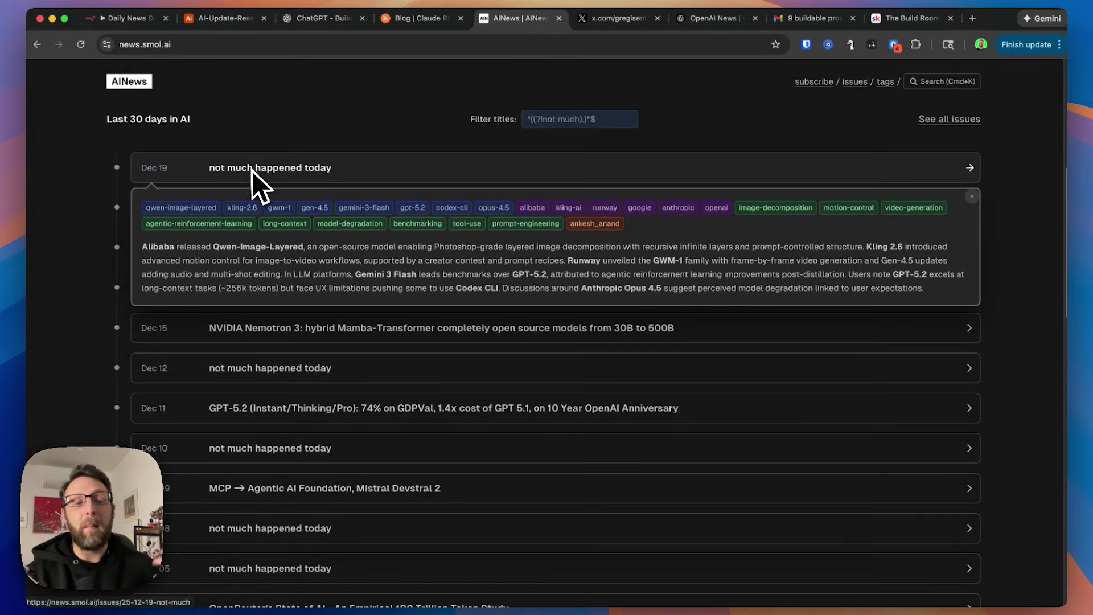
scroll(326, 88, down, 3)
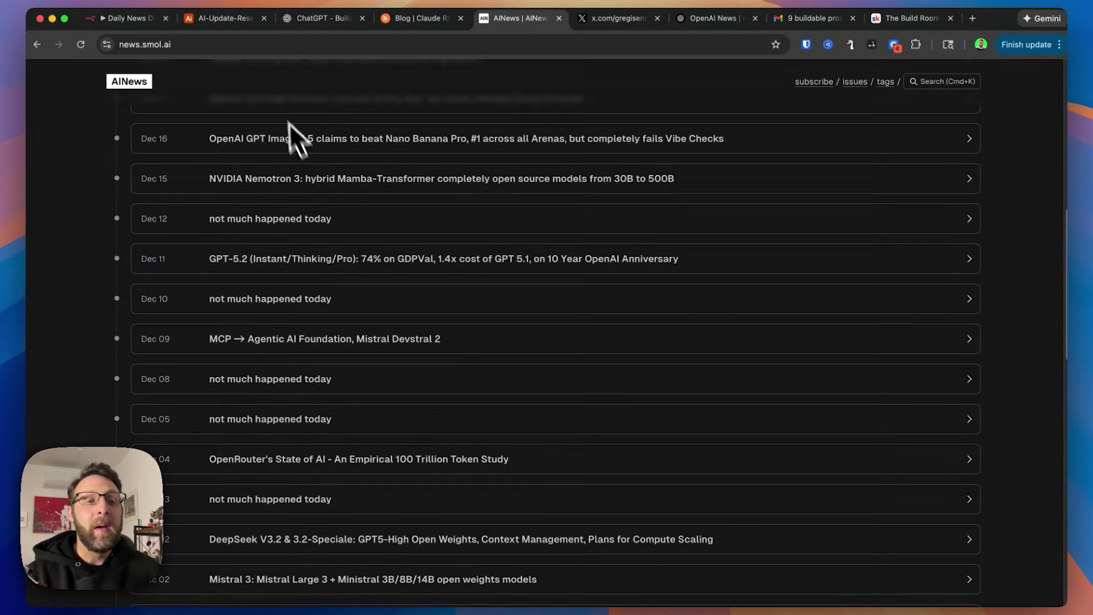
click(224, 46)
key(super+c)
click(418, 17)
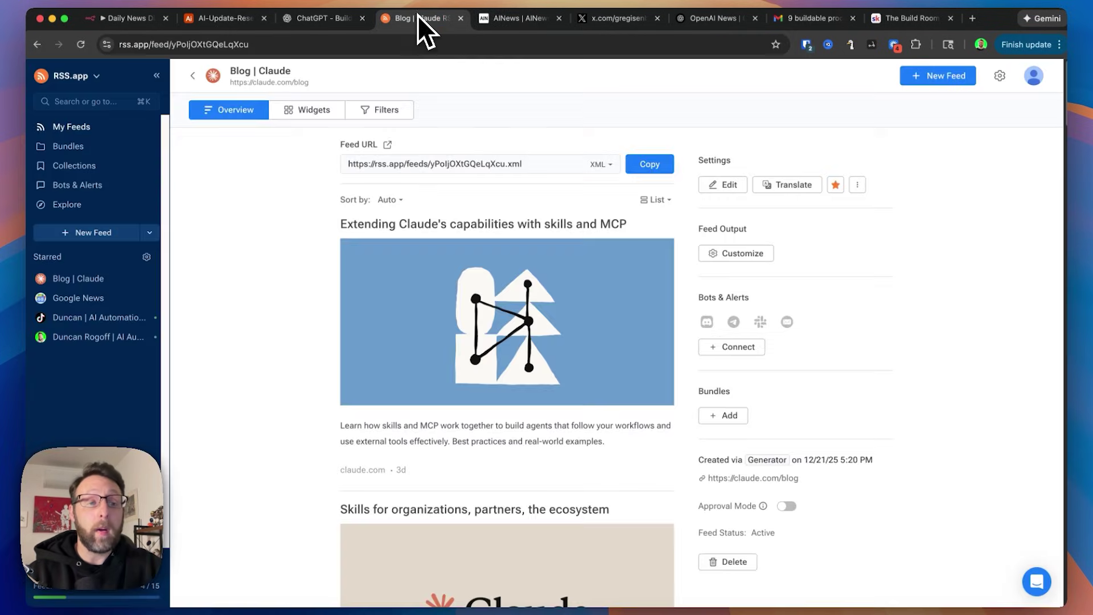
click(91, 234)
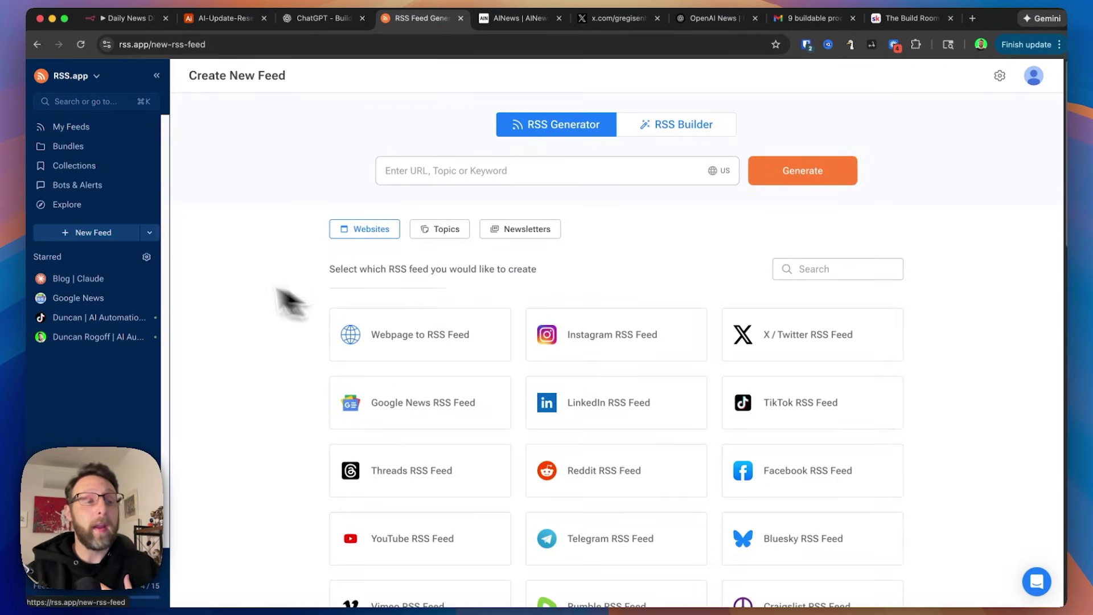
click(460, 171)
key(super+v)
click(801, 174)
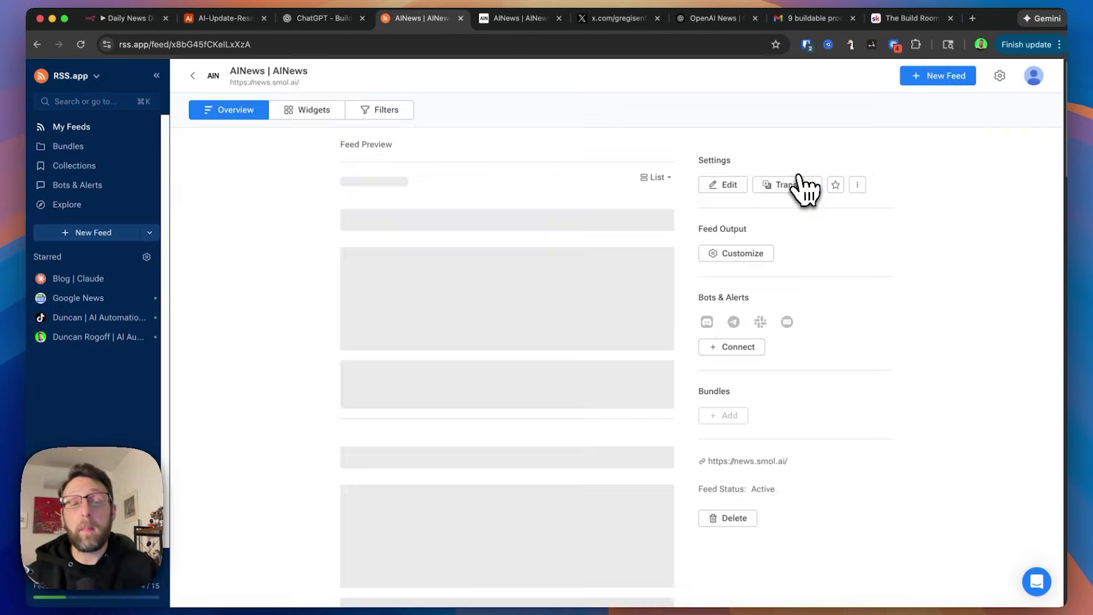
click(501, 163)
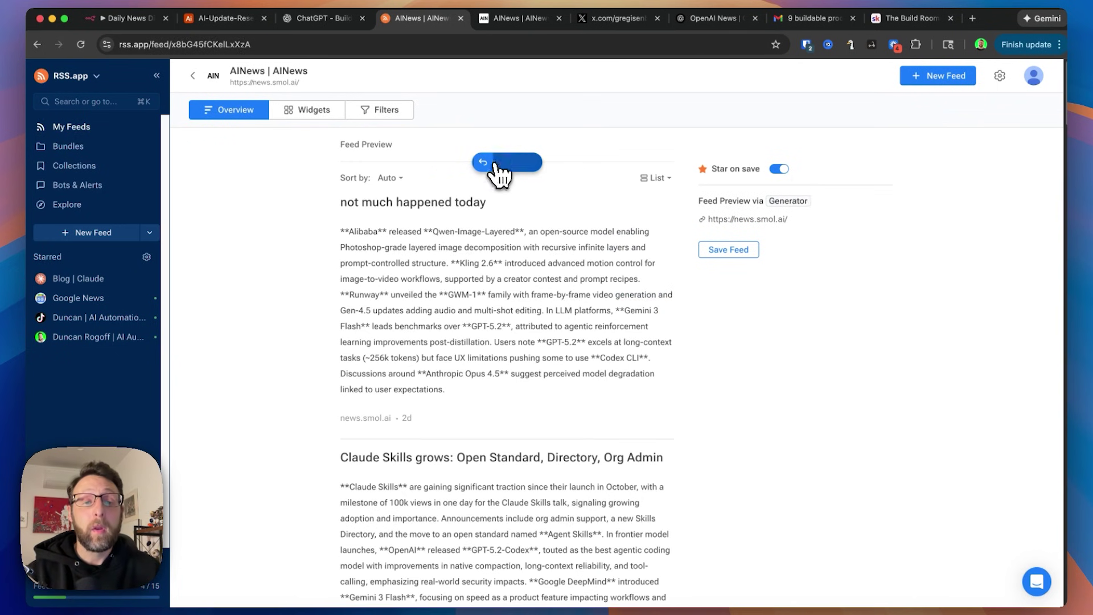
drag(527, 165, 240, 188)
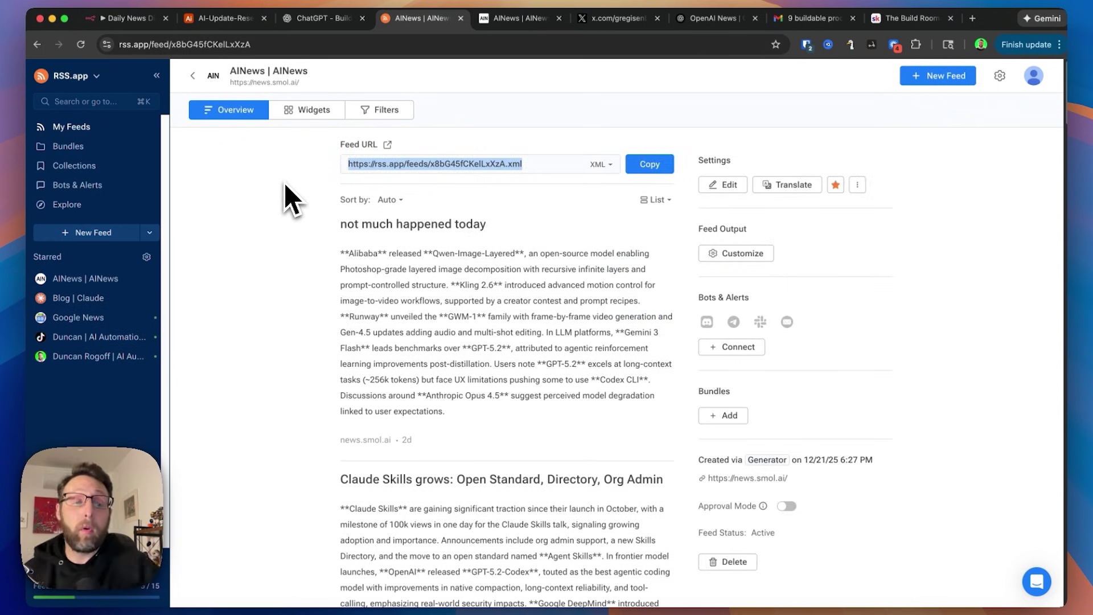
Replace Fetch MicroSaaS's Reddit URL with the AINews feed URL and run it, returning 25 items
click(659, 169)
click(141, 20)
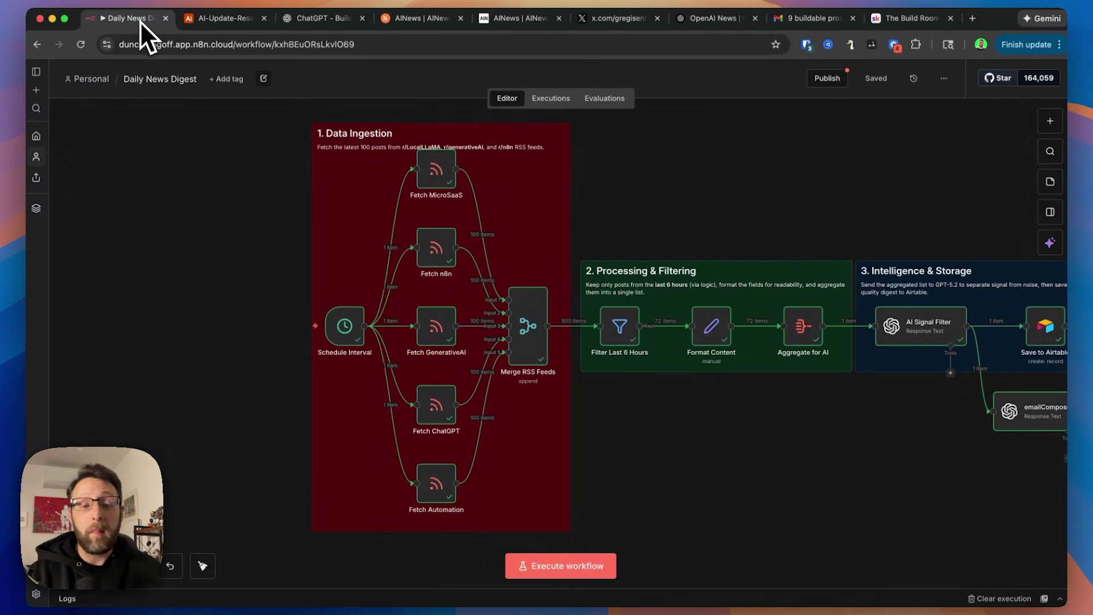
double_click(442, 182)
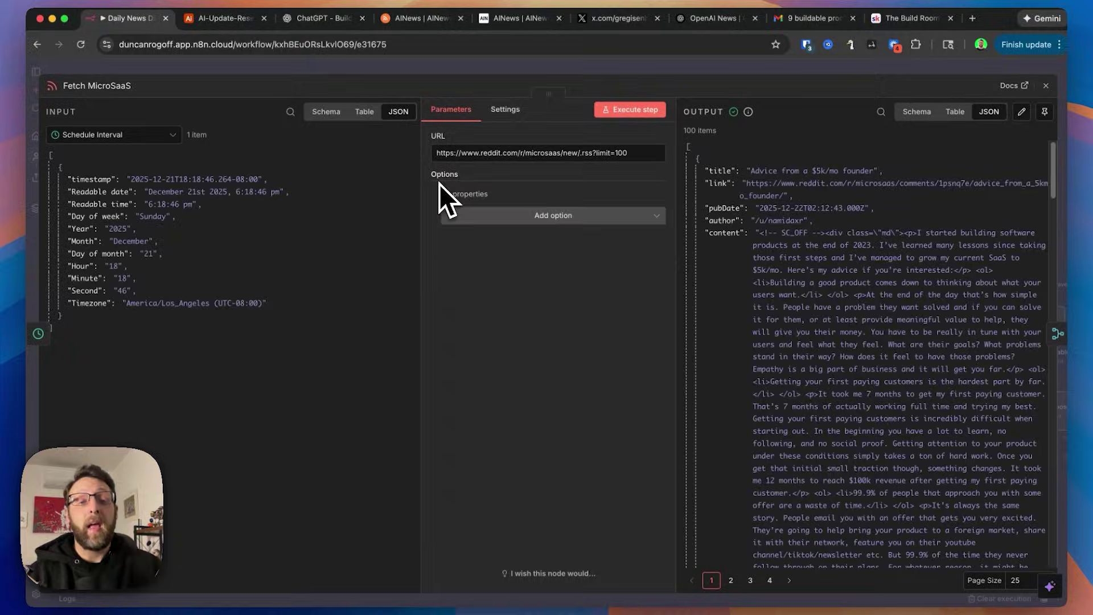
triple_click(573, 154)
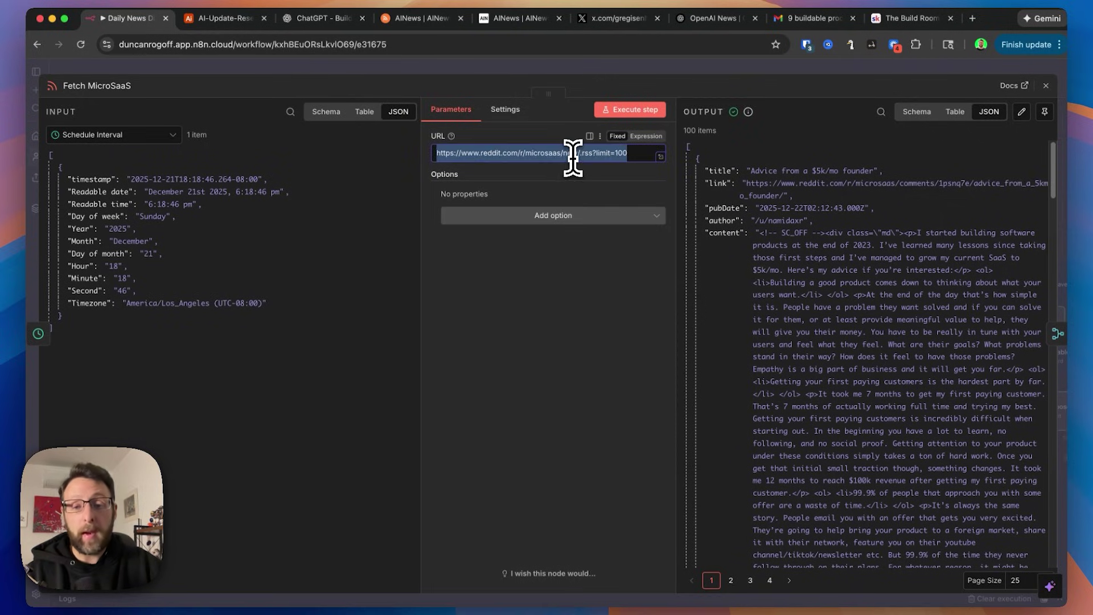
key(cmd+v)
click(647, 113)
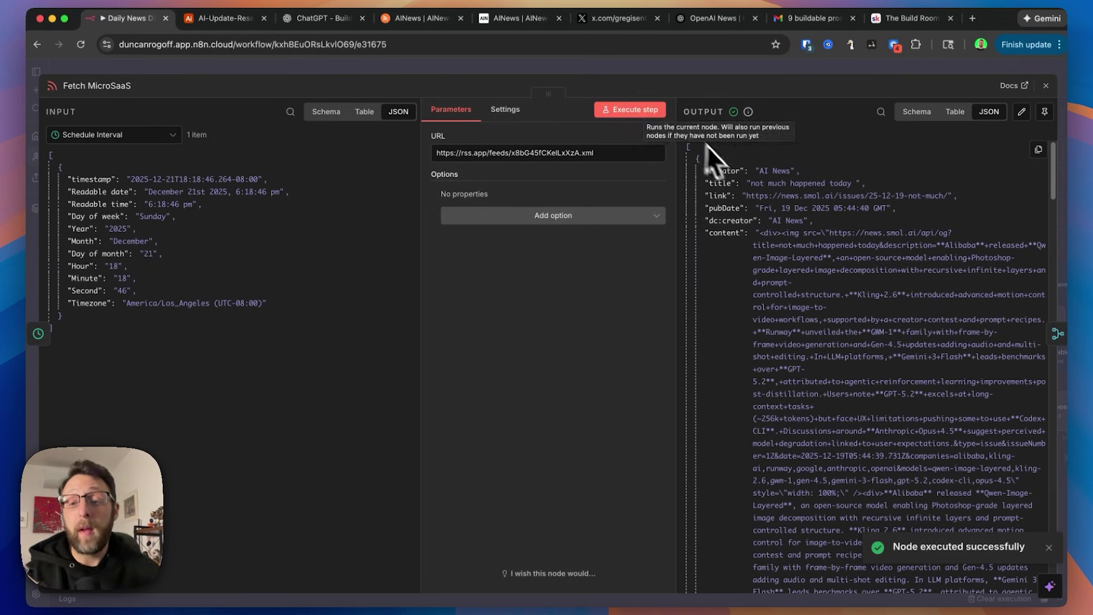
scroll(767, 252, down, 3)
scroll(767, 252, down, 15)
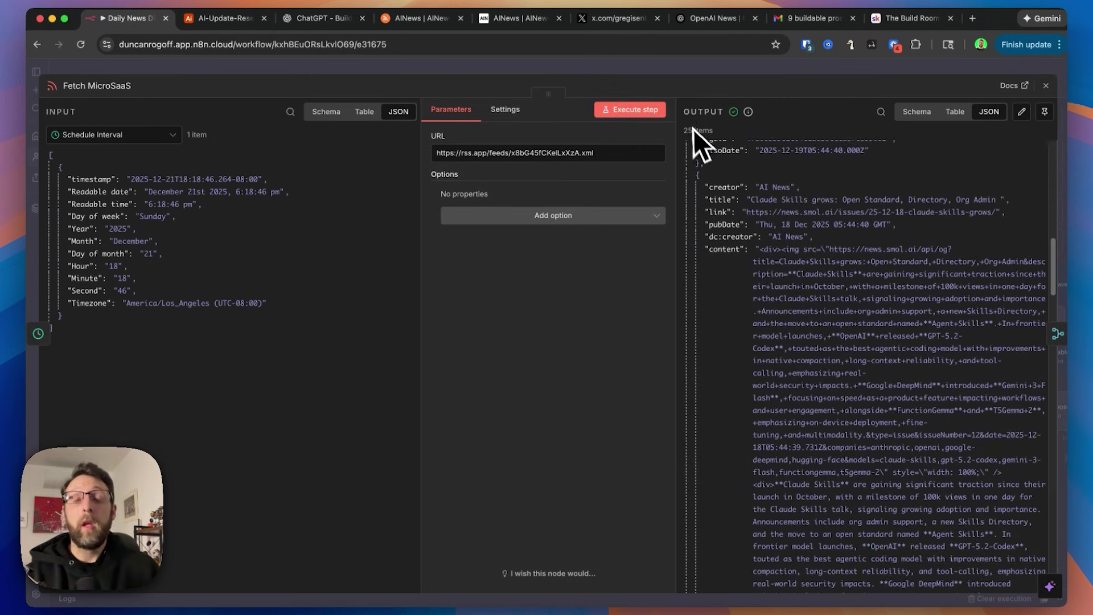
Copy the X profile's address from its browser tab
click(618, 22)
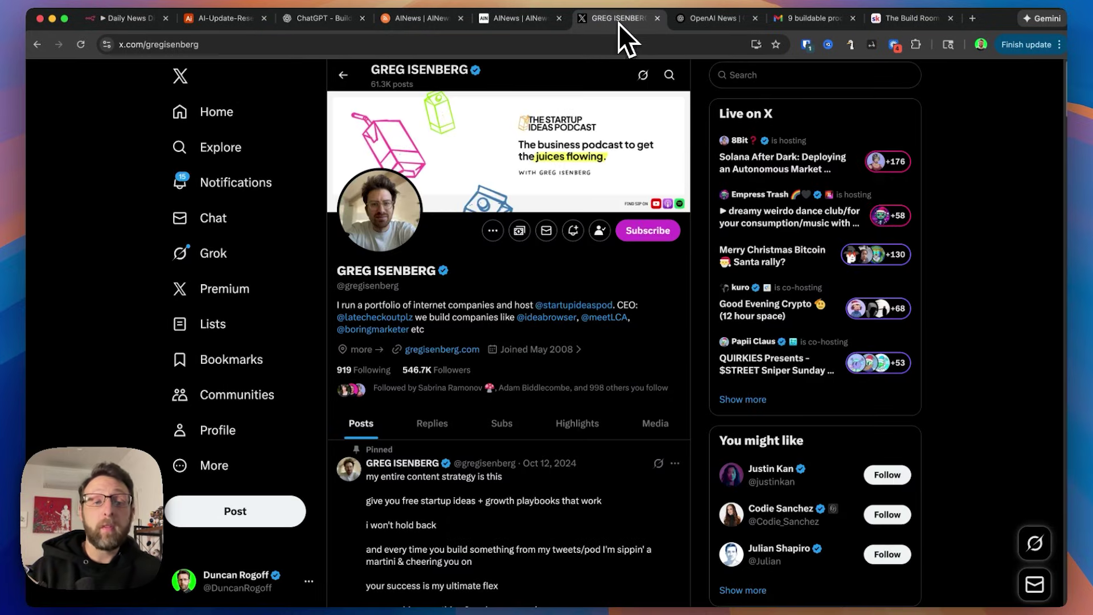
click(372, 46)
click(424, 19)
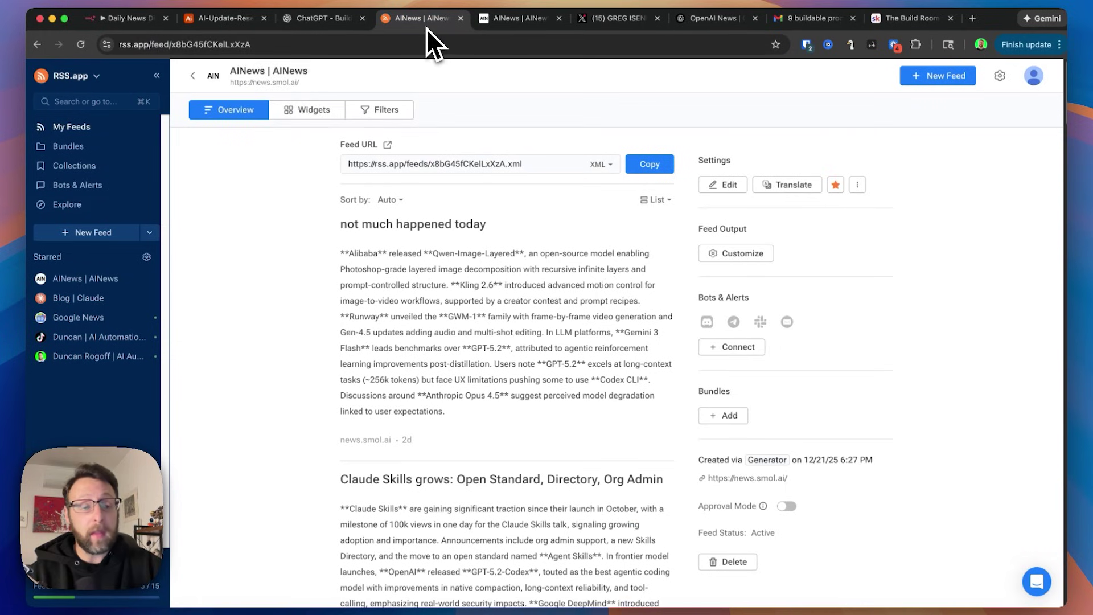
Generate a new RSS.app feed from the X profile and scroll its preview posts
click(79, 234)
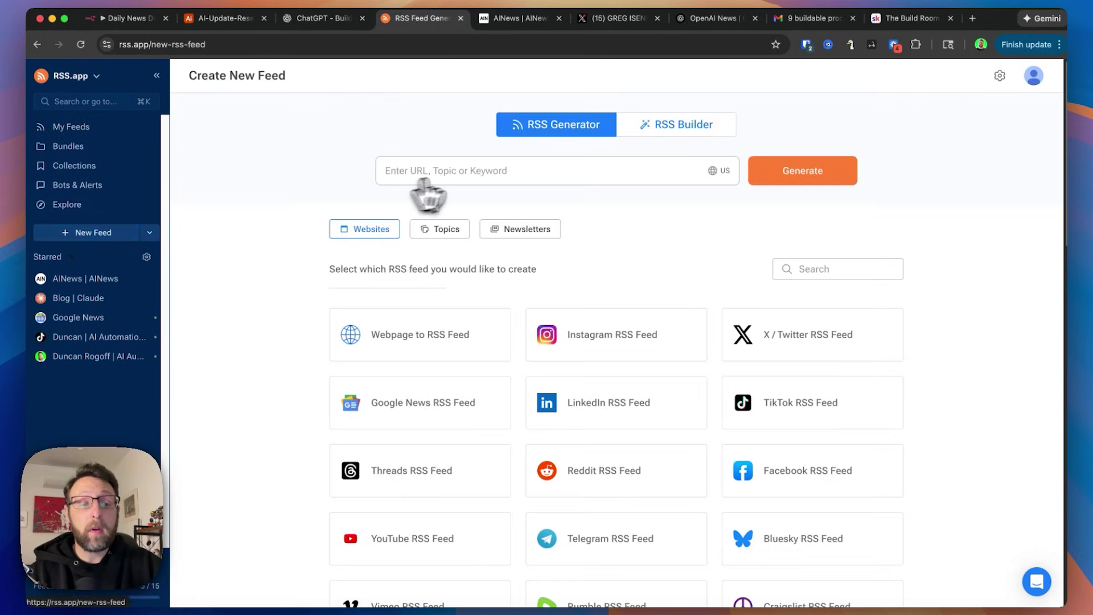
click(450, 171)
key(cmd+v)
click(804, 181)
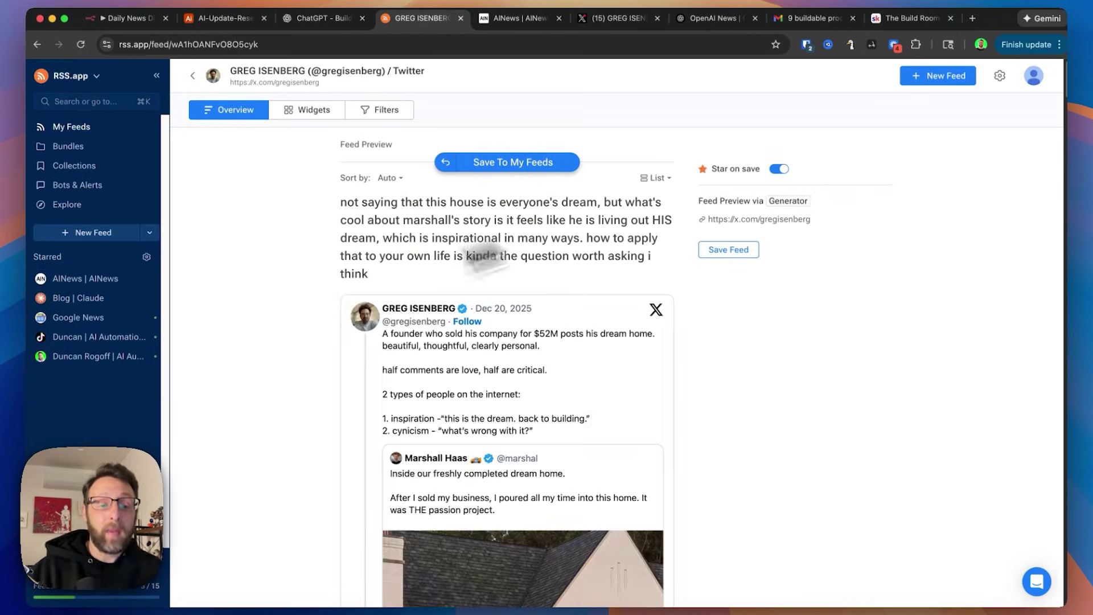
scroll(277, 320, down, 1)
scroll(276, 316, down, 15)
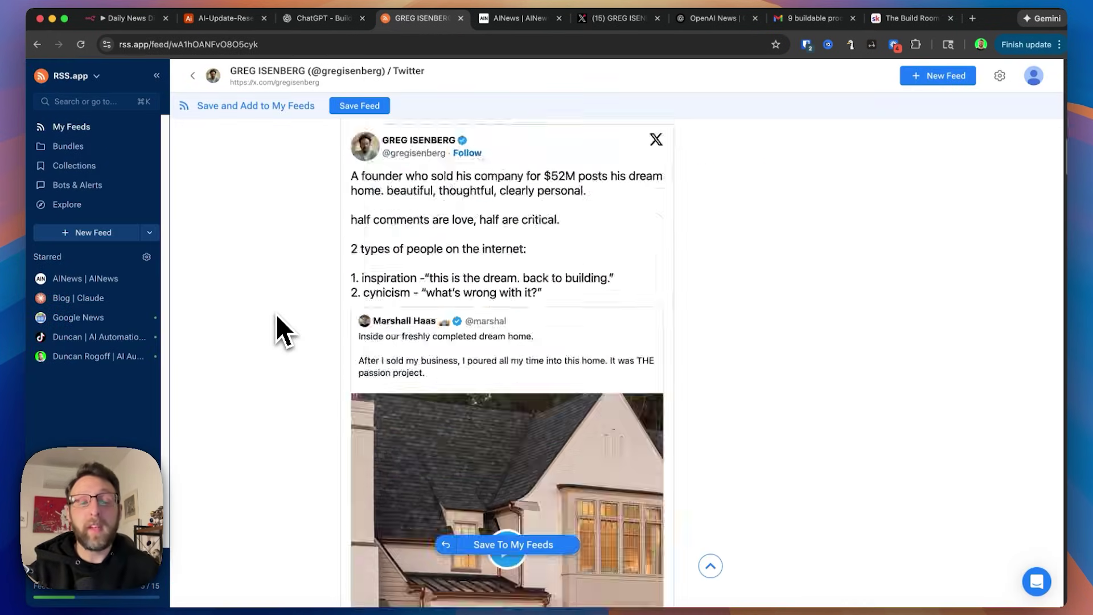
scroll(277, 316, down, 10)
scroll(275, 315, down, 3)
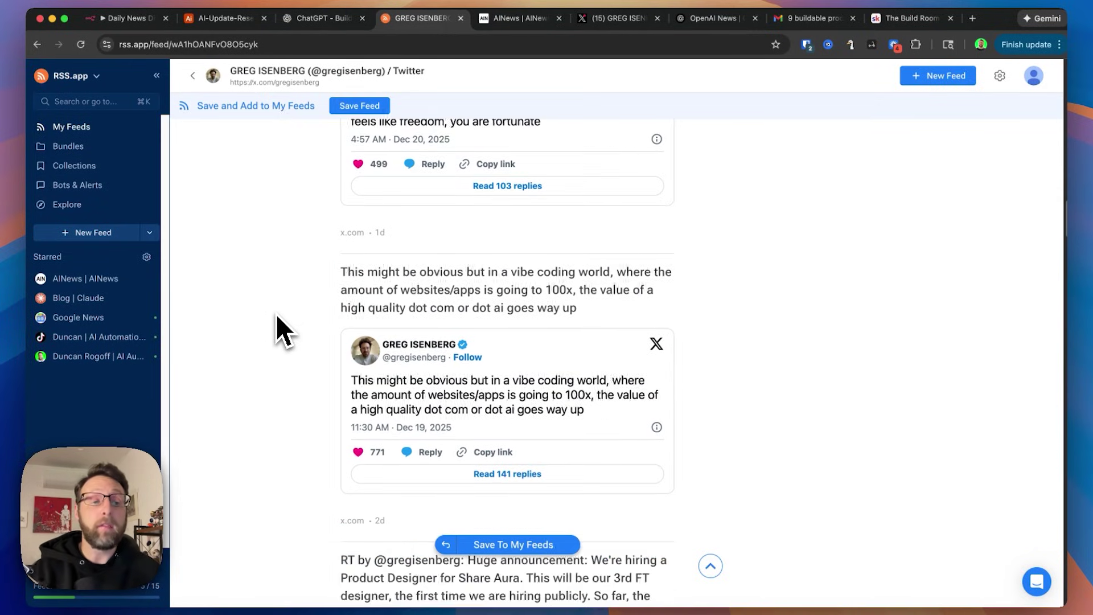
Return to the Daily News Digest canvas and pan to show the Send a message node
key(super+1)
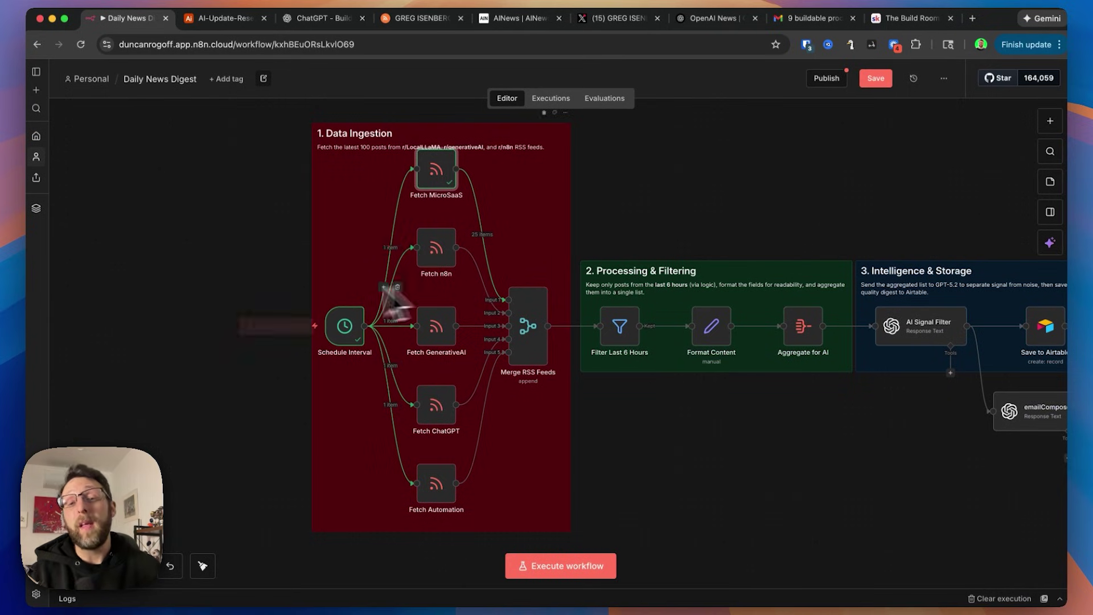
scroll(647, 186, right, 4)
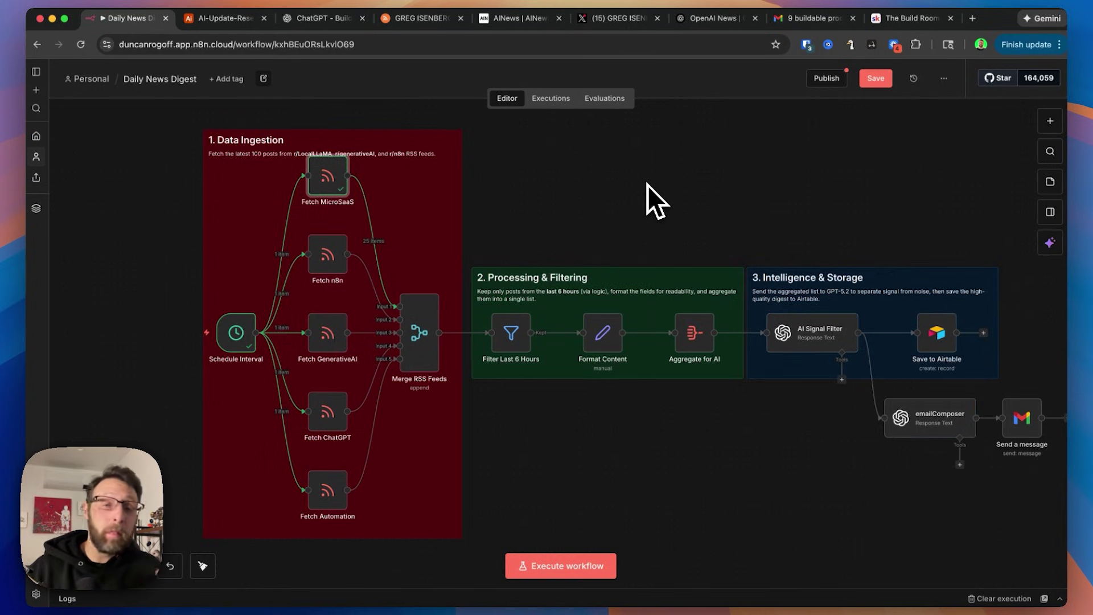